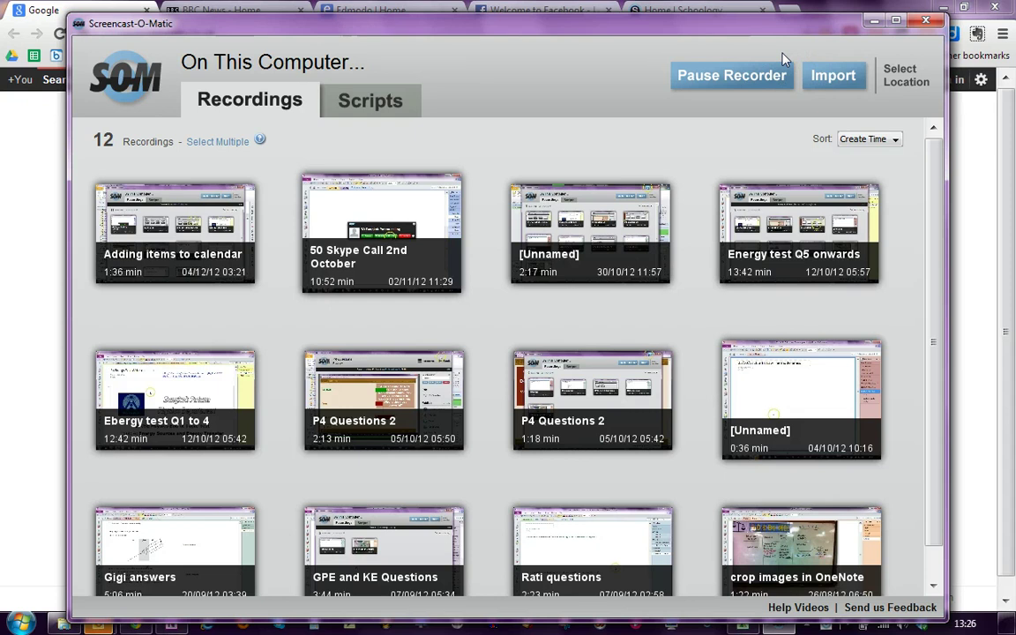
Step: Minimize the Screencast-O-Matic recordings library so the Google homepage shows in the browser
click(874, 21)
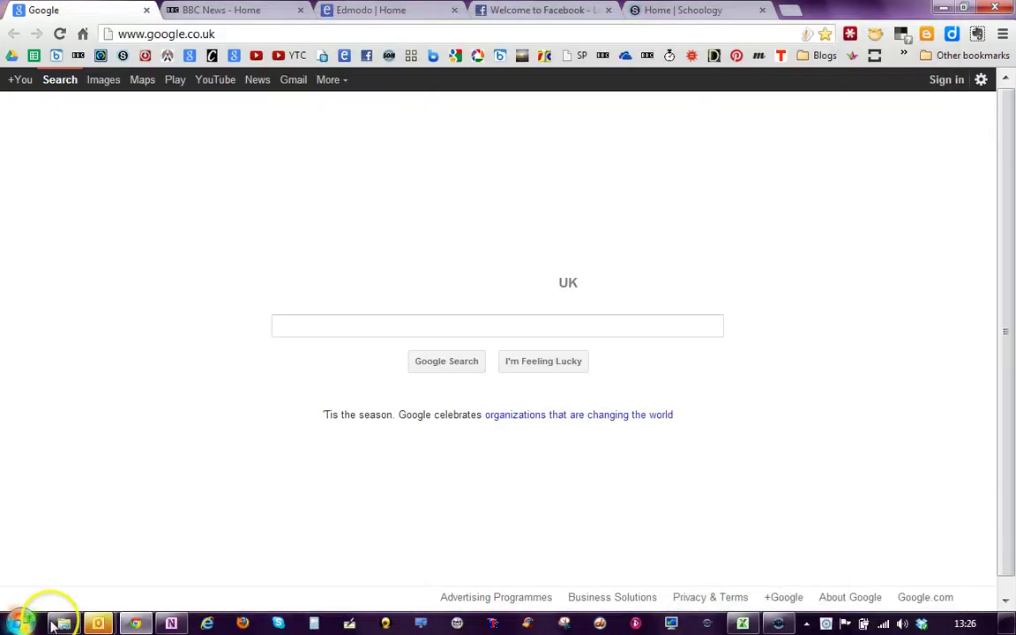
click(61, 623)
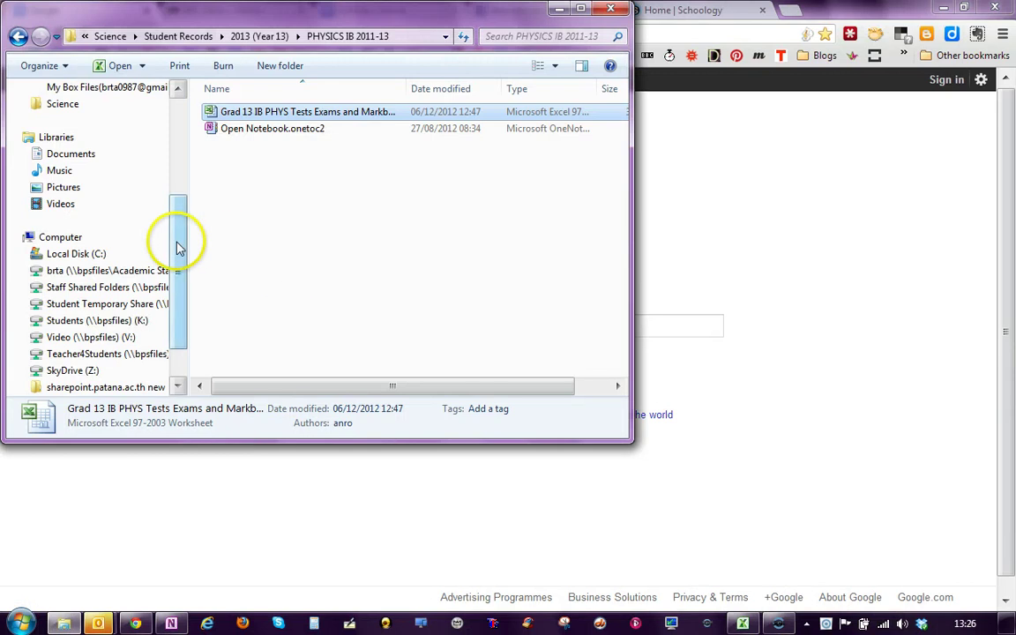
scroll(178, 225, up, 1)
drag(177, 225, 175, 134)
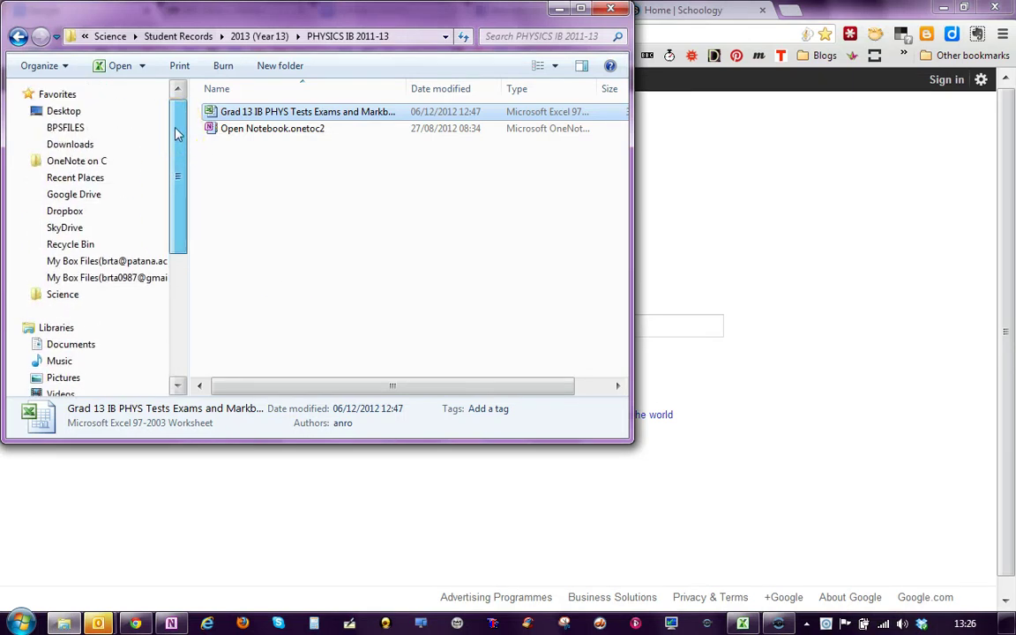
drag(176, 134, 175, 192)
click(75, 172)
click(249, 128)
double_click(242, 112)
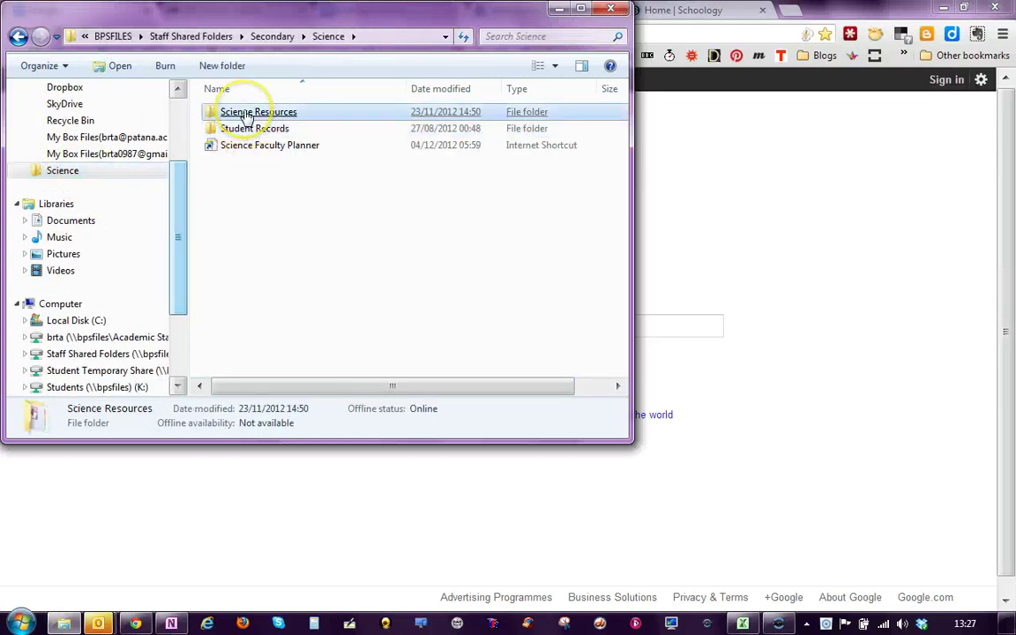
scroll(328, 255, down, 2)
scroll(328, 265, down, 1)
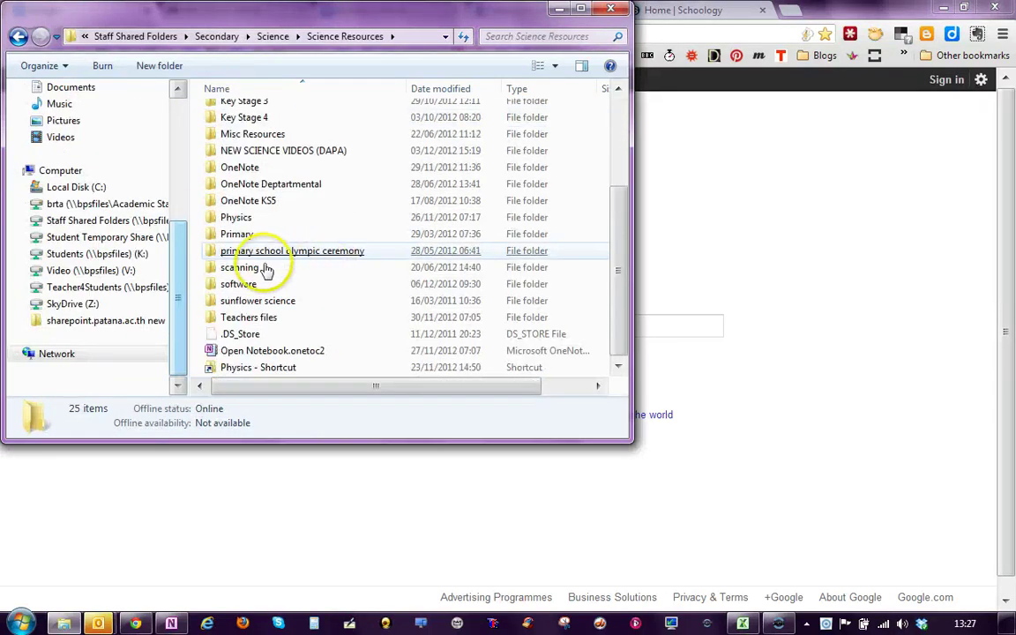
click(245, 285)
double_click(246, 287)
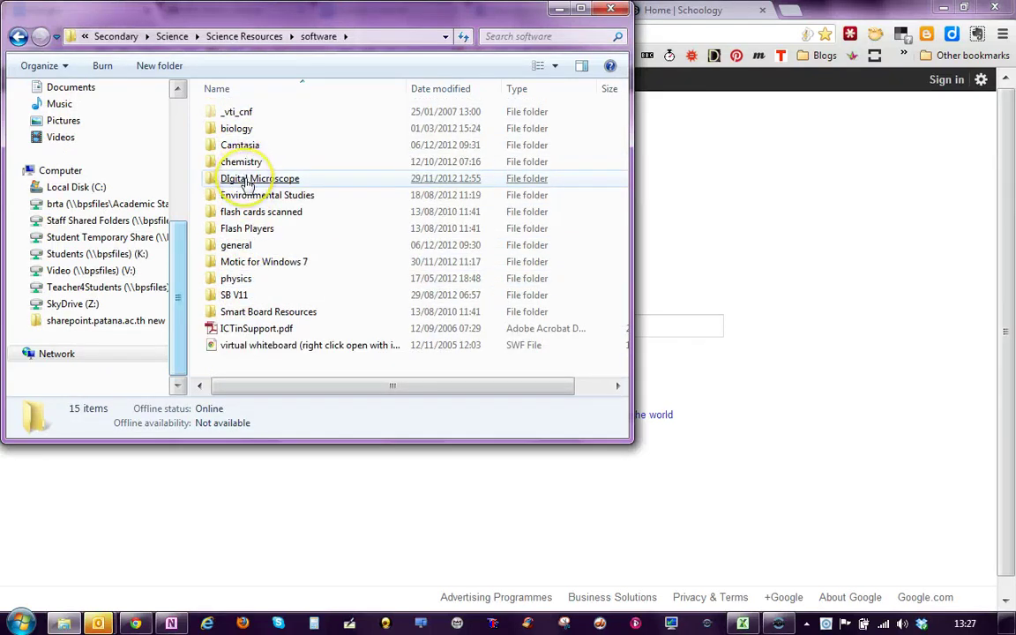
double_click(247, 181)
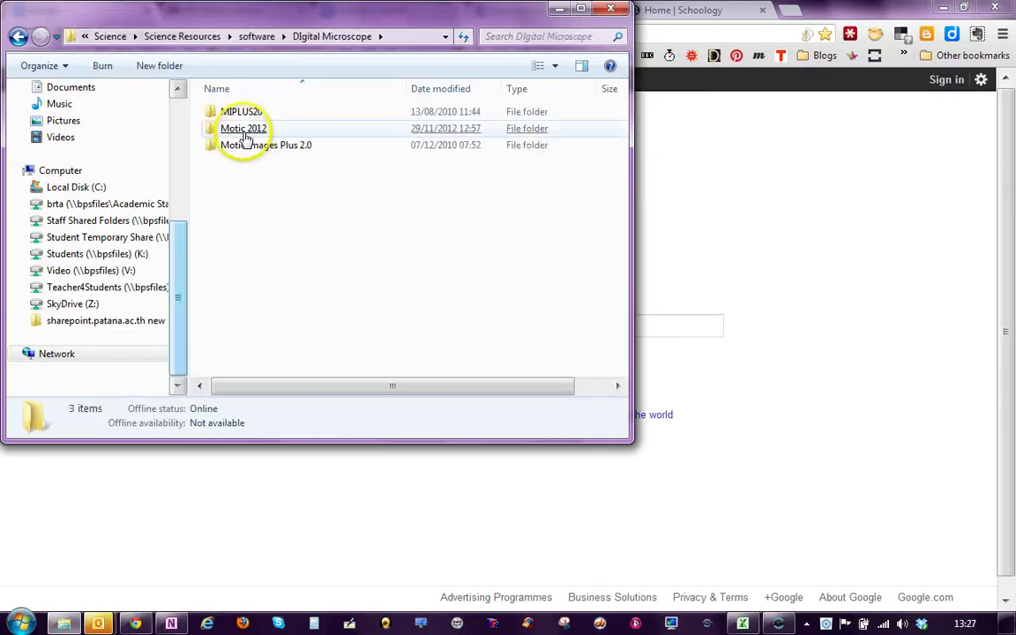
click(247, 134)
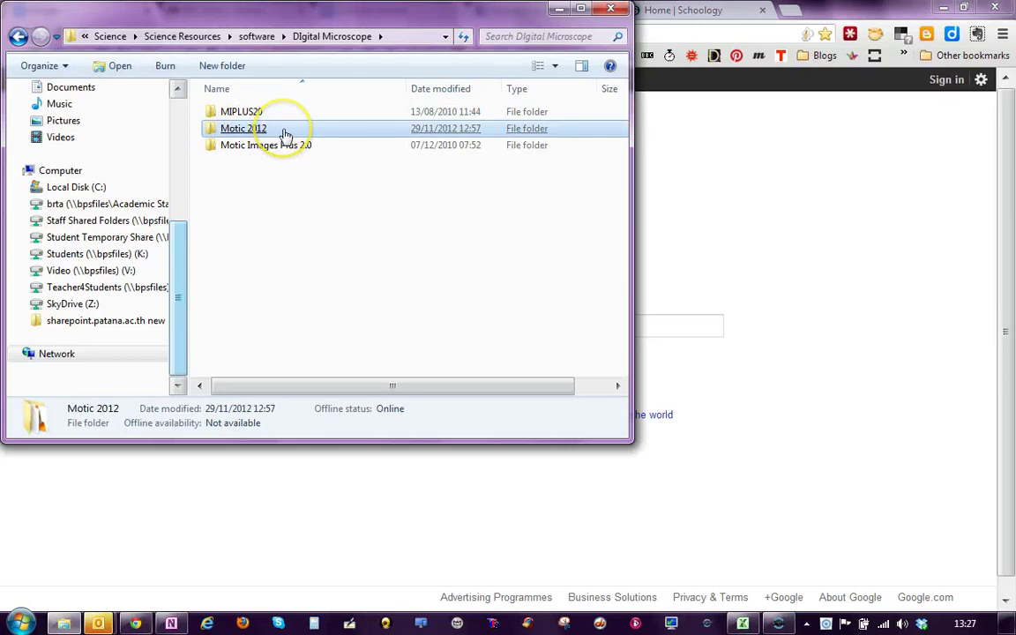
double_click(285, 134)
click(283, 132)
drag(610, 162, 612, 261)
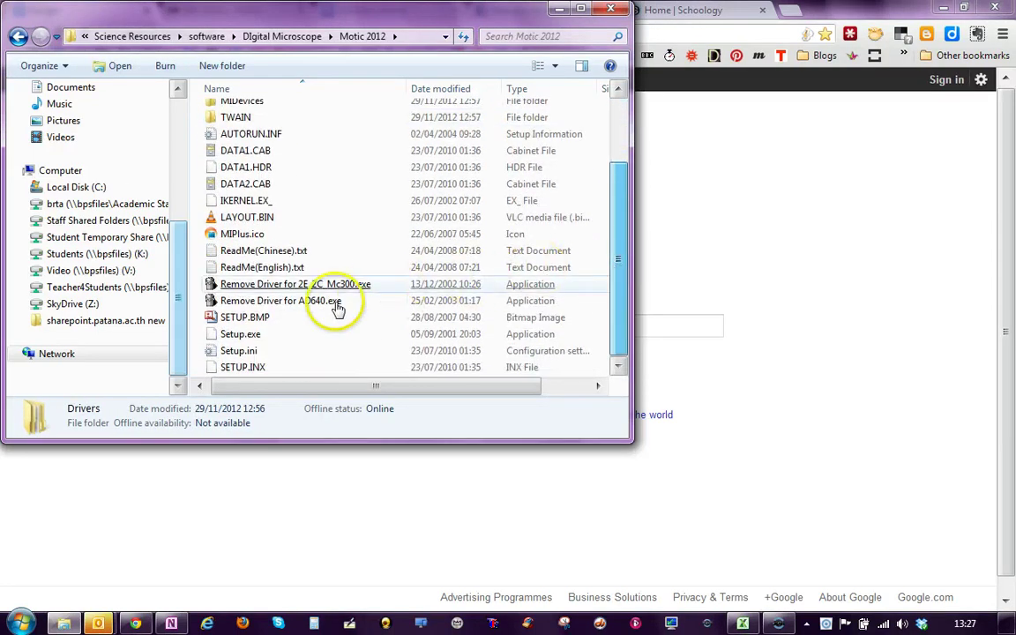
click(250, 337)
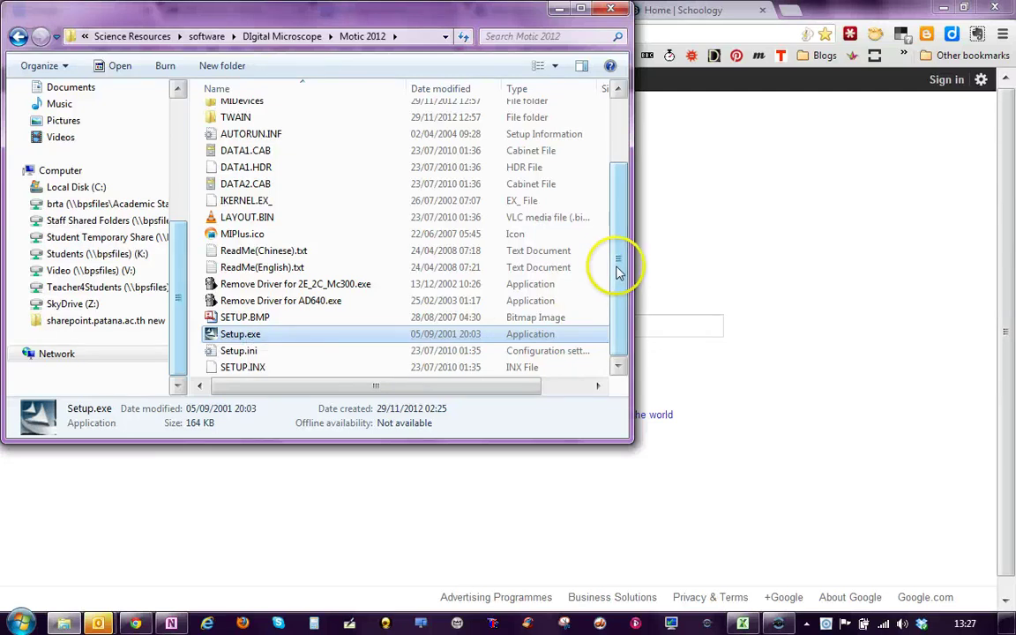
drag(618, 249, 612, 88)
click(608, 11)
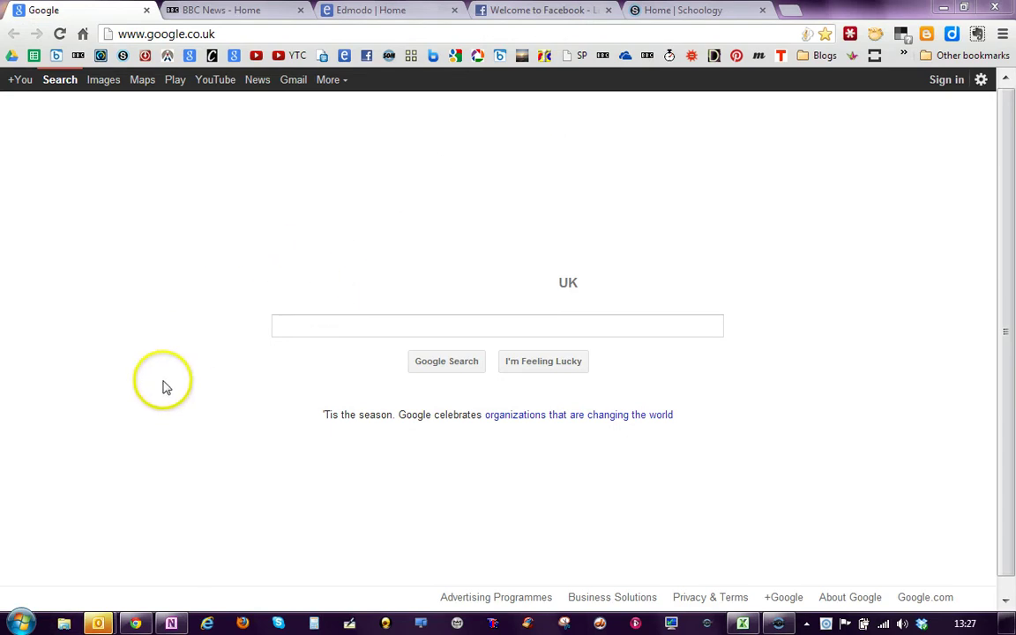
Step: Launch Motic Images Plus 2.0 from the Motic folder under All Programs
click(21, 623)
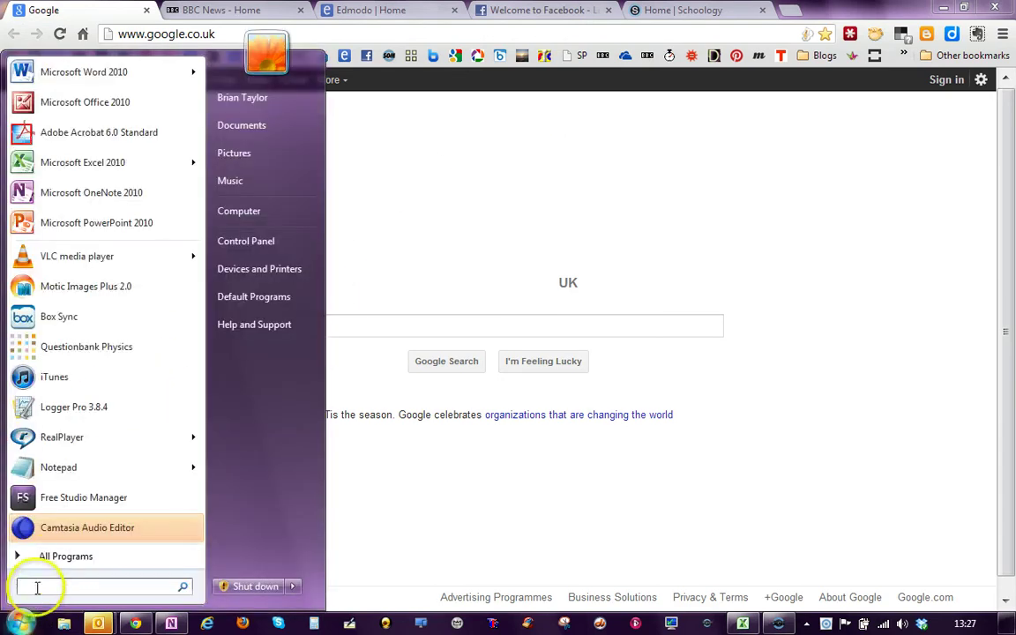
click(66, 555)
drag(186, 199, 196, 403)
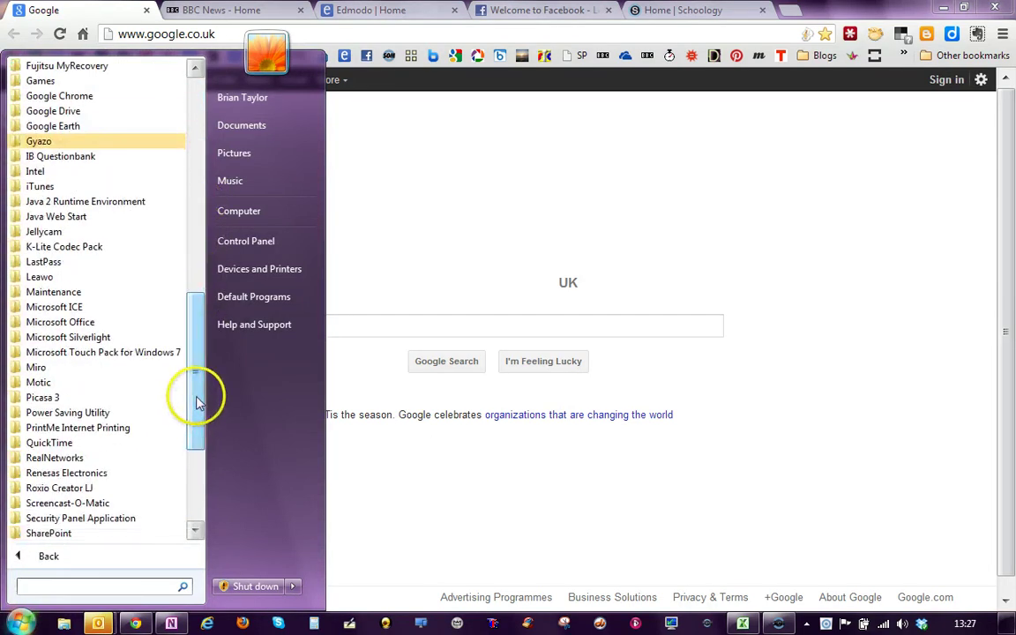
click(66, 383)
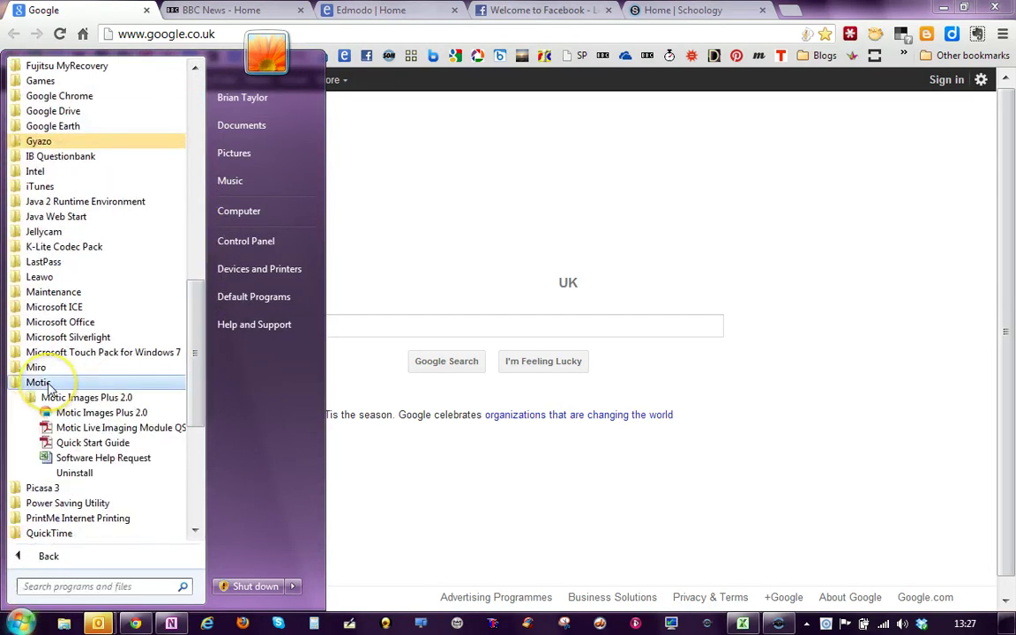
click(103, 415)
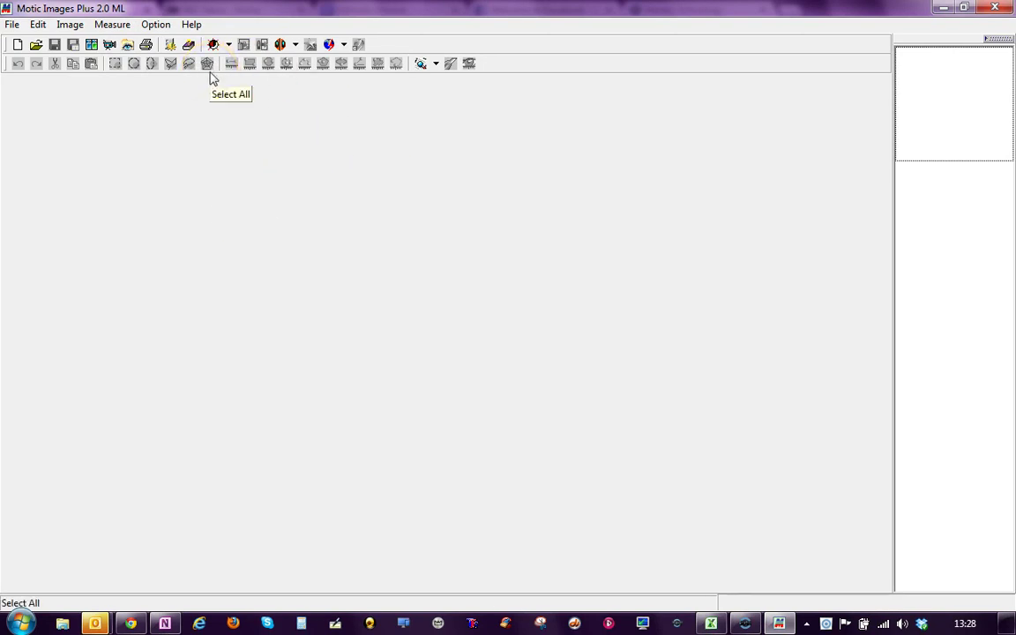
Step: Change the interface style from Standard to Plus style in File > Setting
click(12, 25)
click(41, 189)
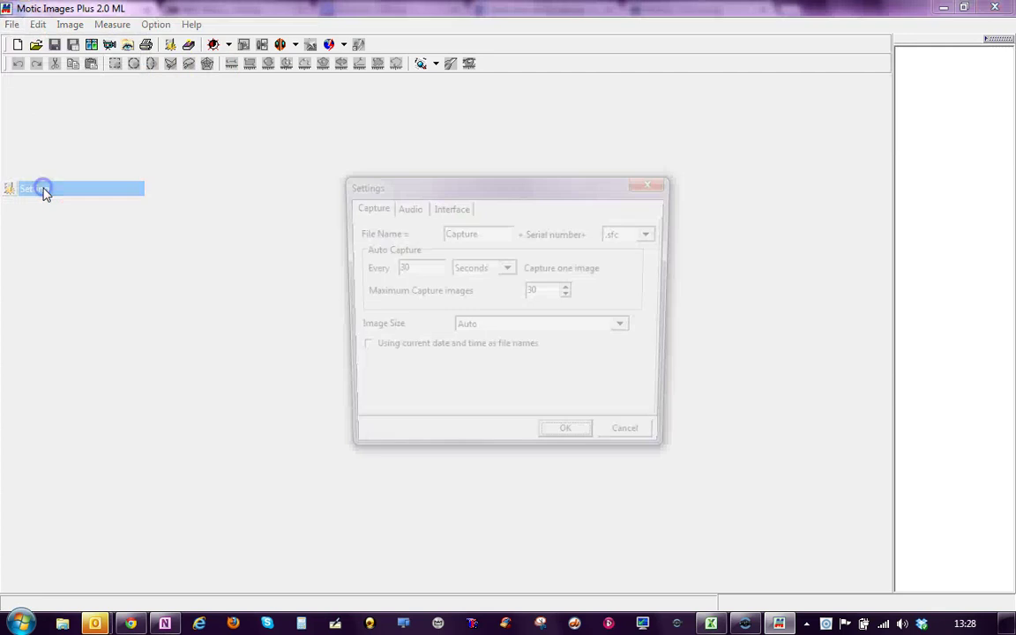
click(449, 208)
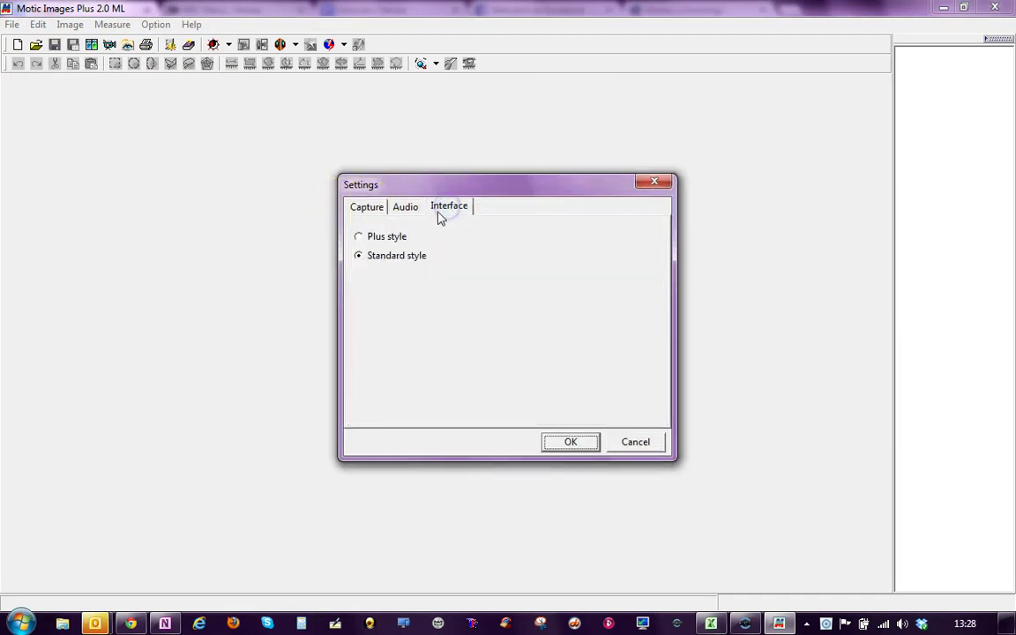
click(382, 238)
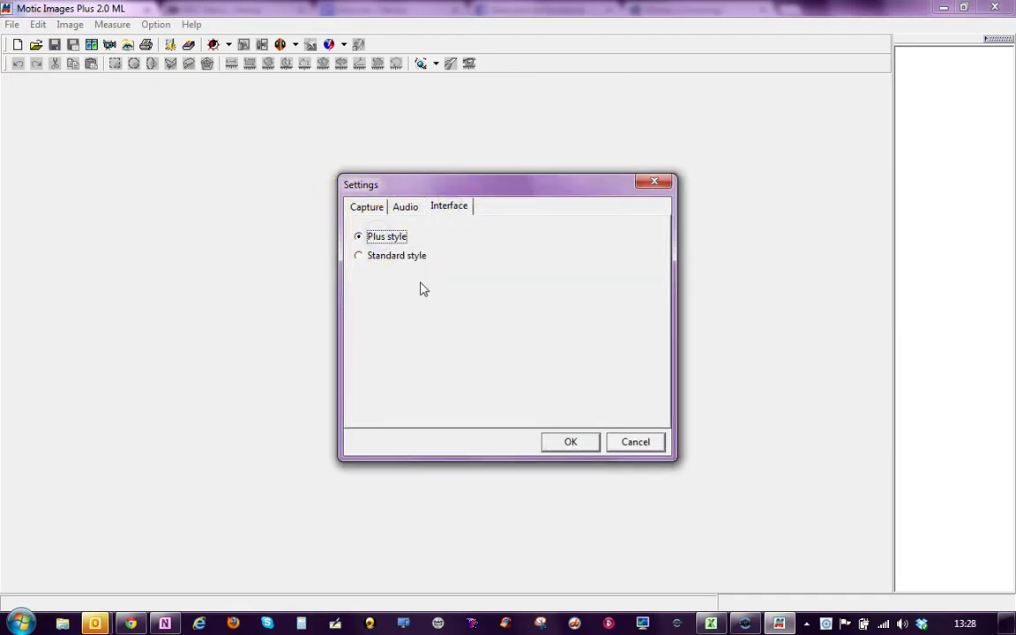
click(554, 441)
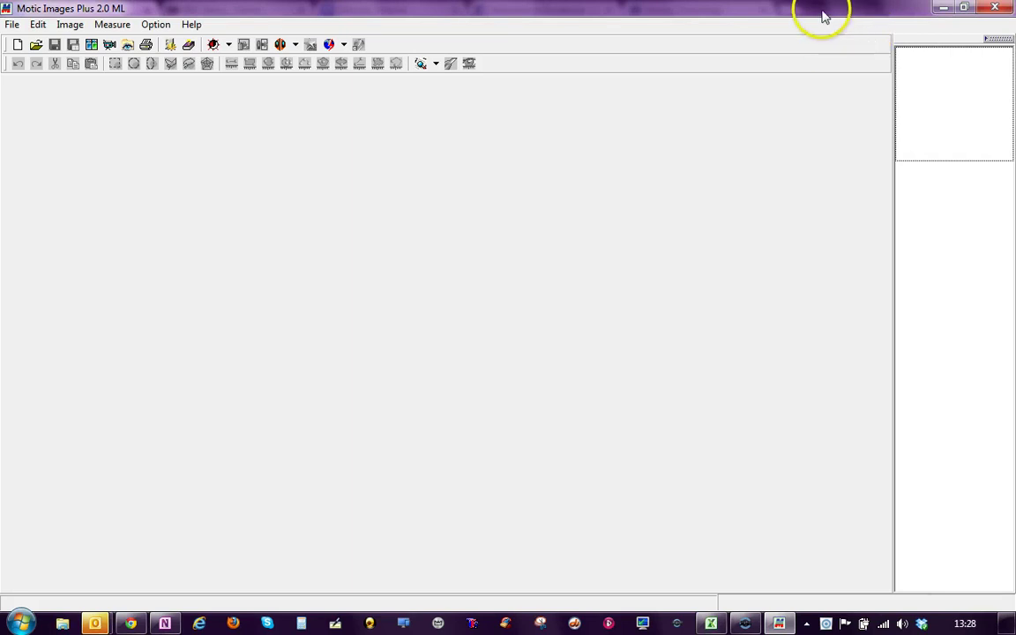
Step: Close Motic Images Plus 2.0 and relaunch it from Start > All Programs > Motic > Motic Images Plus 2.0
click(994, 8)
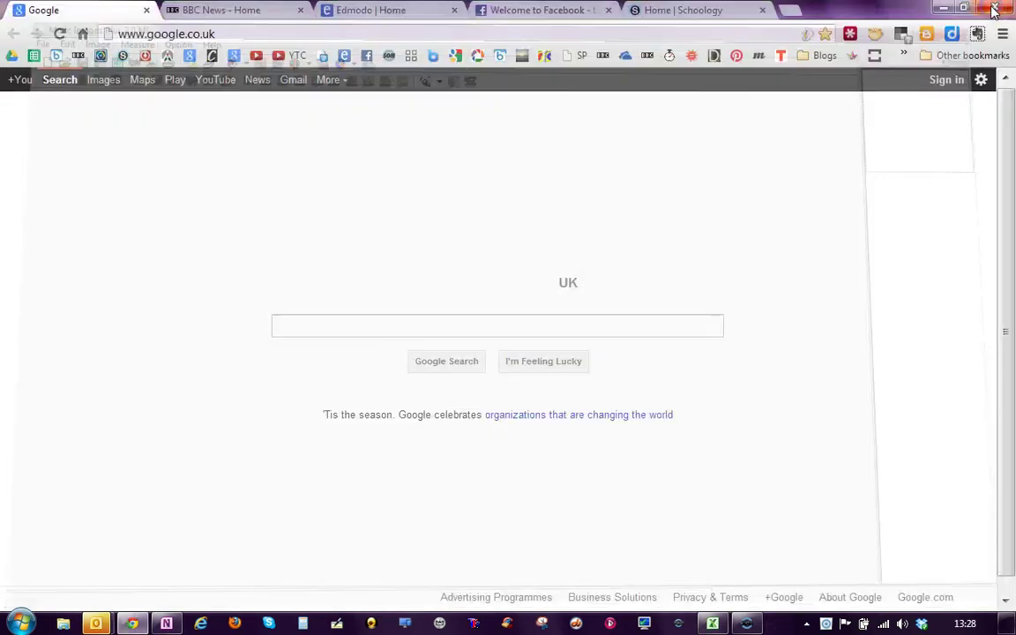
click(22, 625)
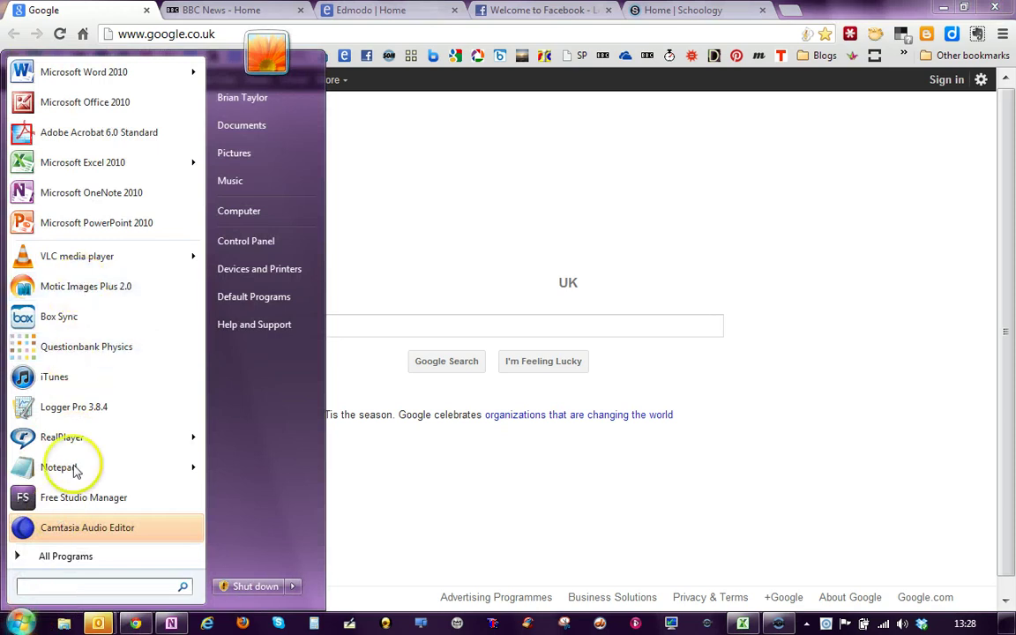
click(66, 556)
scroll(177, 288, down, 5)
scroll(186, 315, down, 4)
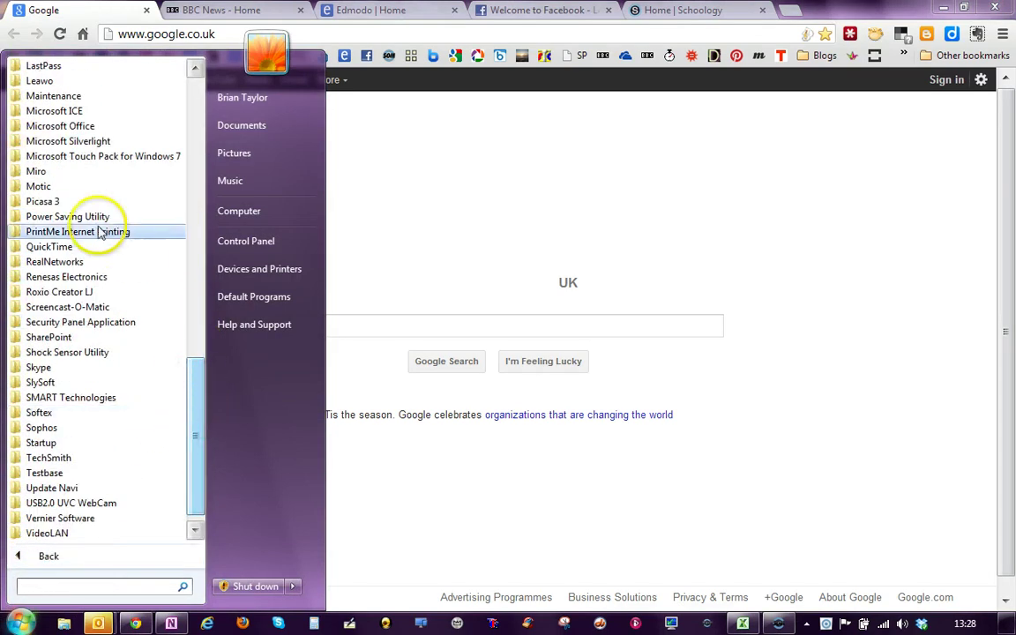
click(37, 171)
click(44, 217)
click(61, 231)
click(75, 248)
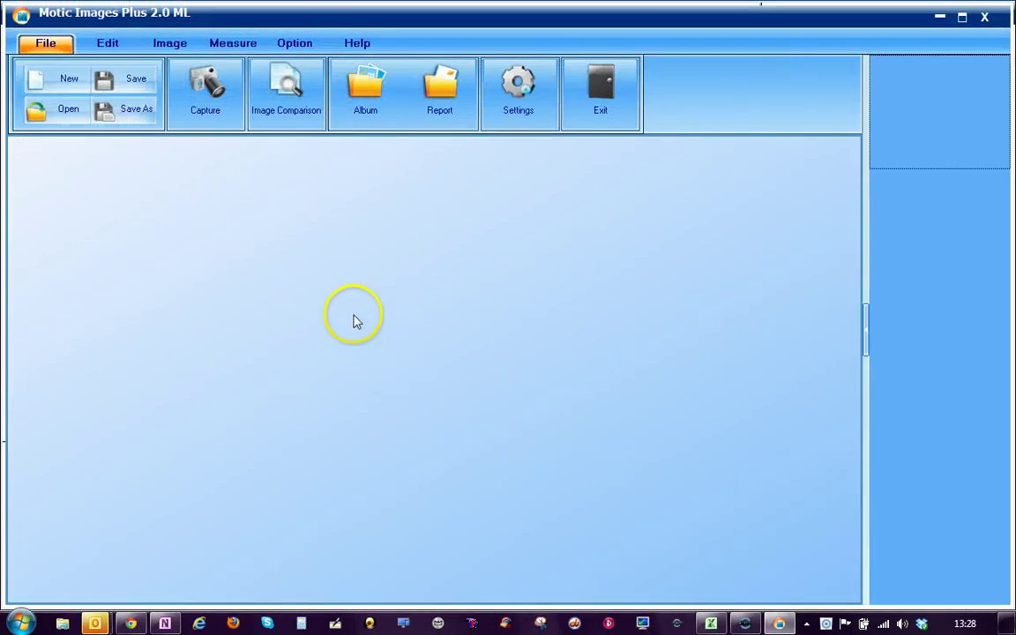
click(211, 97)
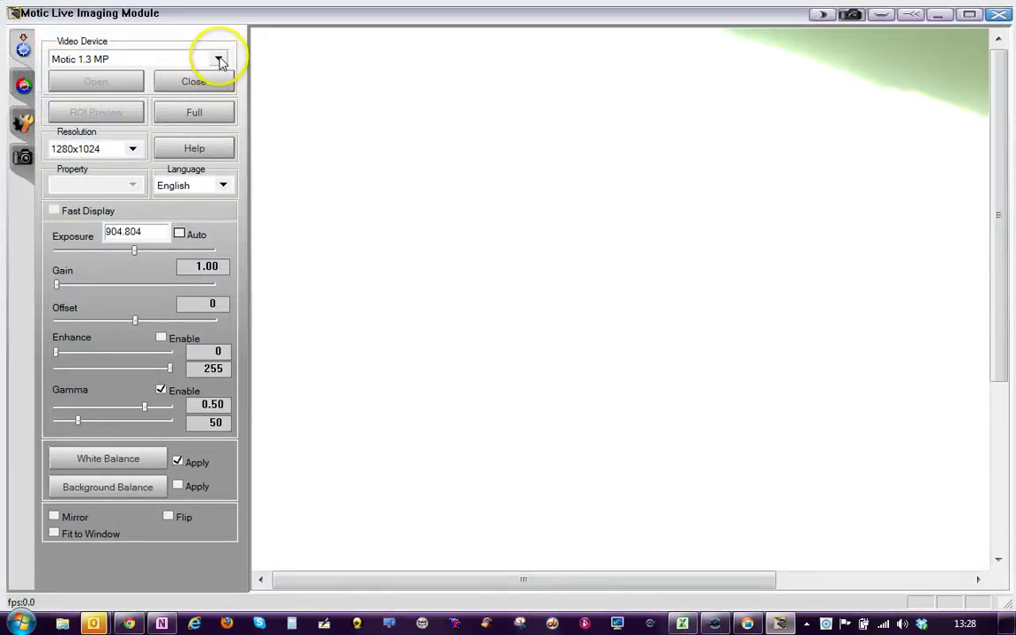
click(219, 59)
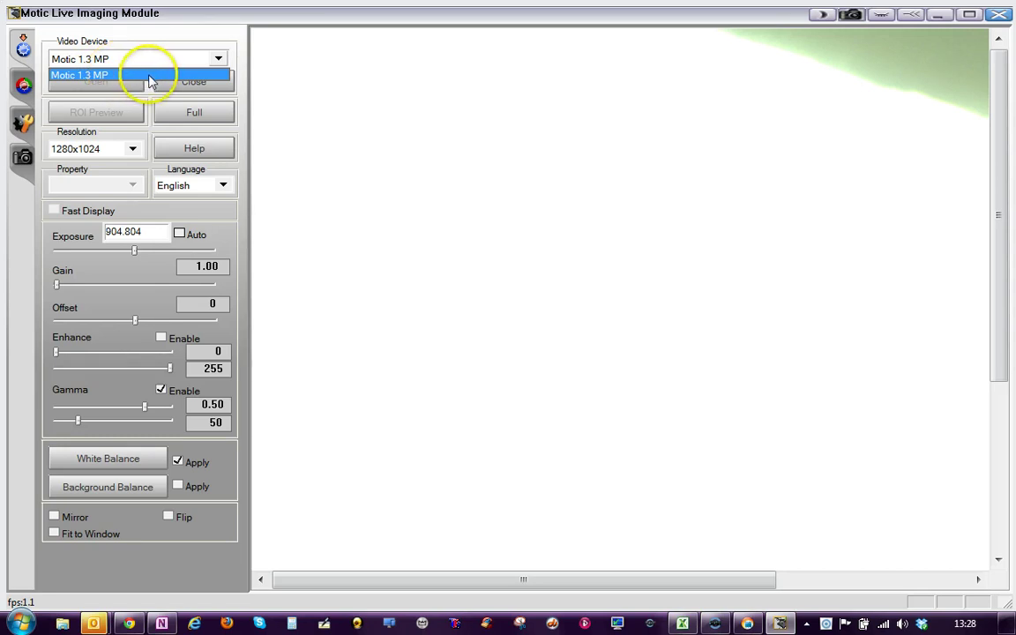
click(216, 60)
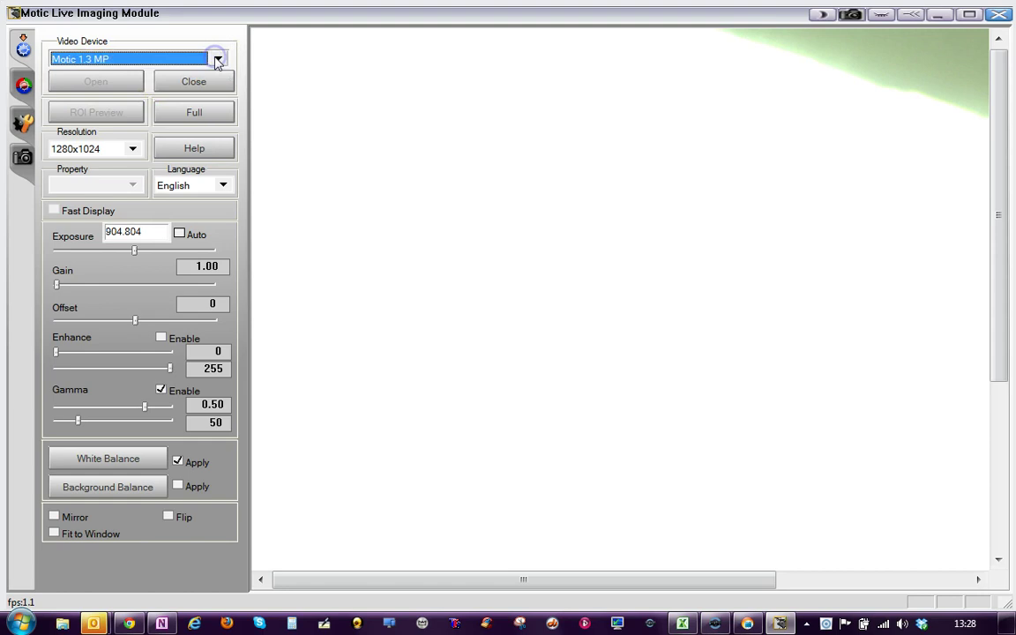
click(389, 107)
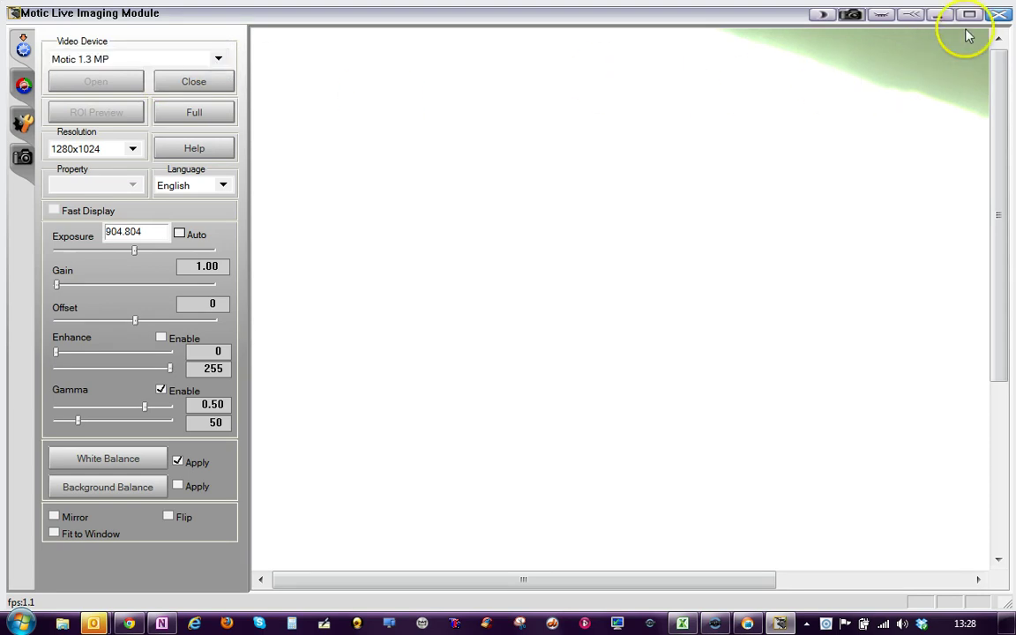
click(1000, 16)
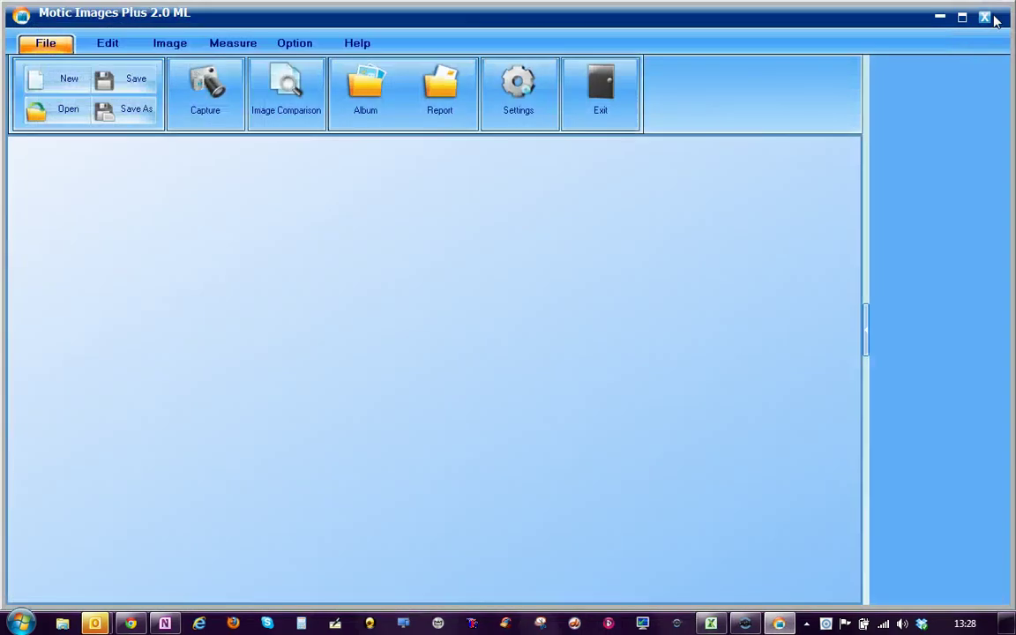
Step: Close Motic Images Plus 2.0 and open Device Manager by searching 'device' in the Start menu
click(984, 18)
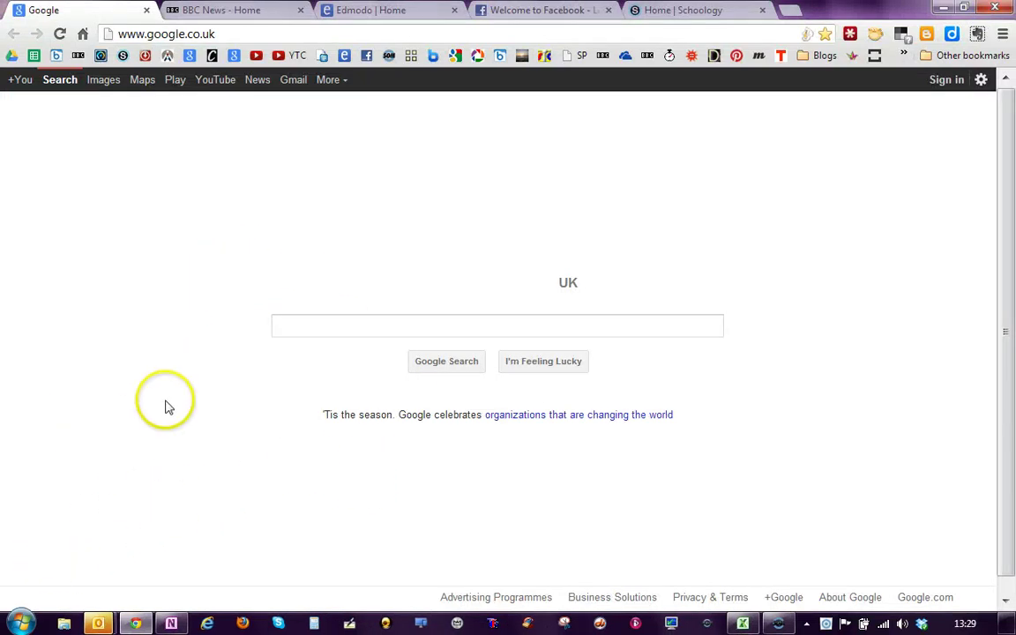
click(19, 617)
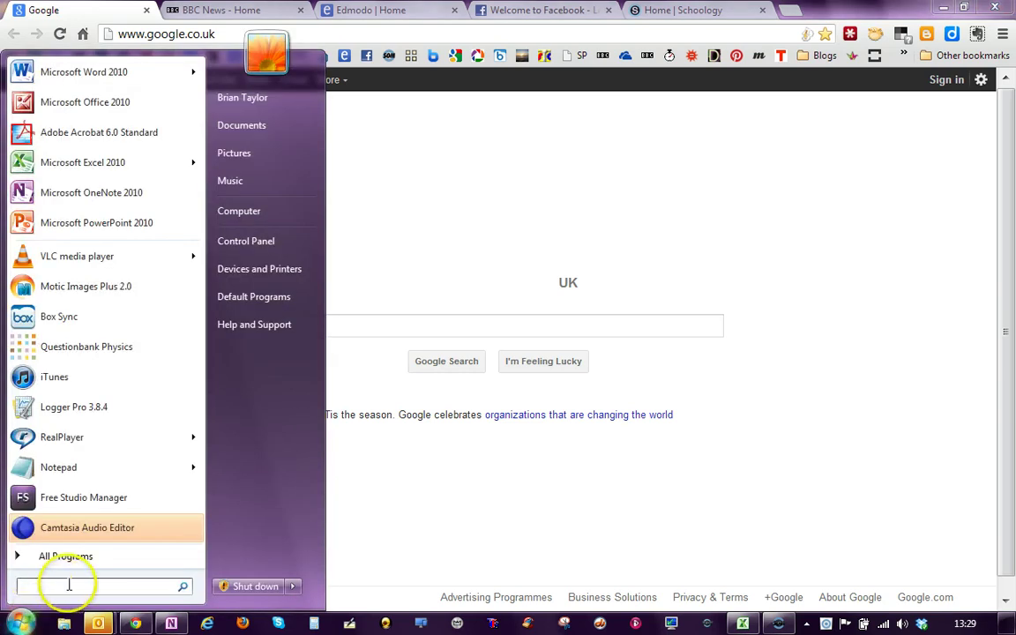
text(device)
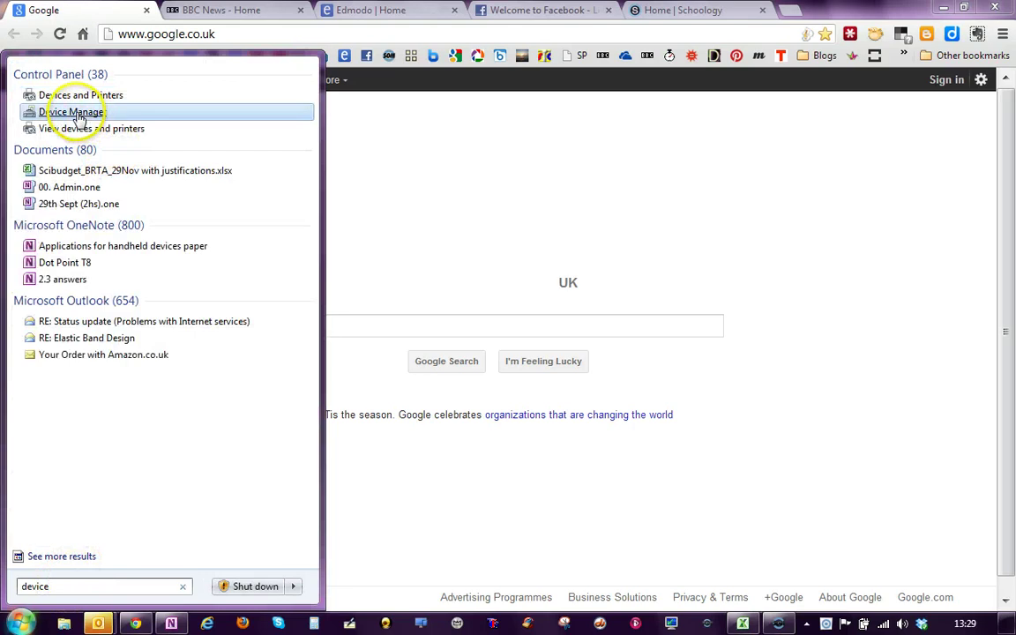
click(73, 112)
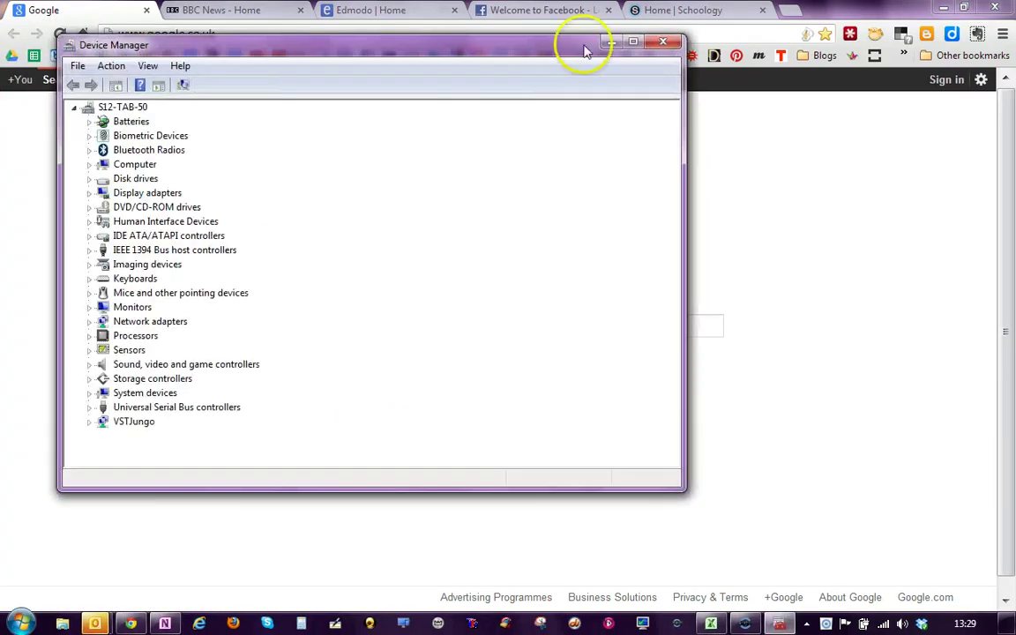
Step: Maximize Device Manager and expand Display adapters and Imaging devices
click(632, 42)
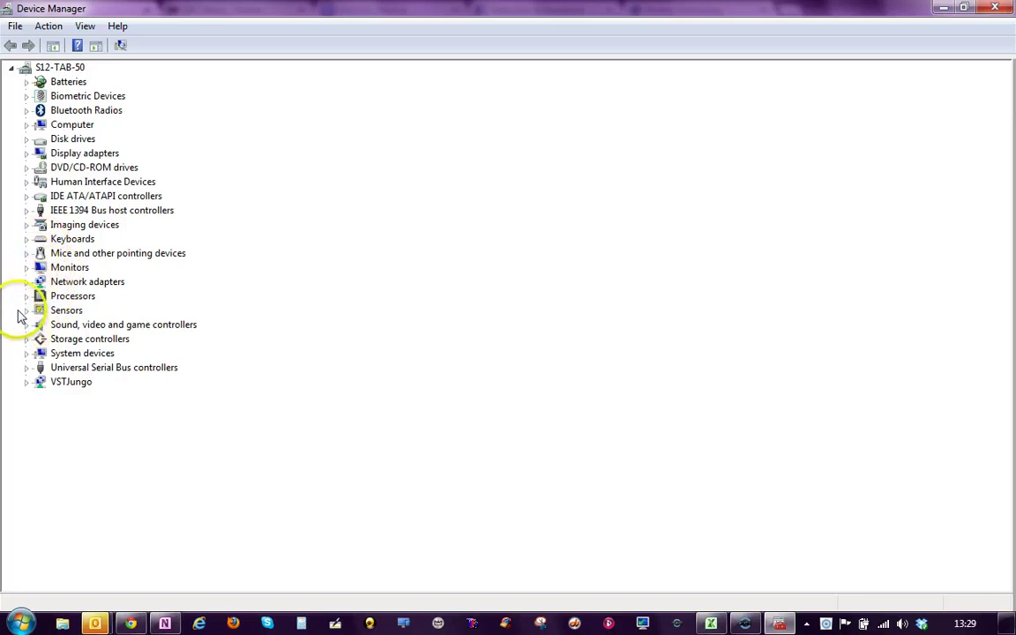
click(25, 155)
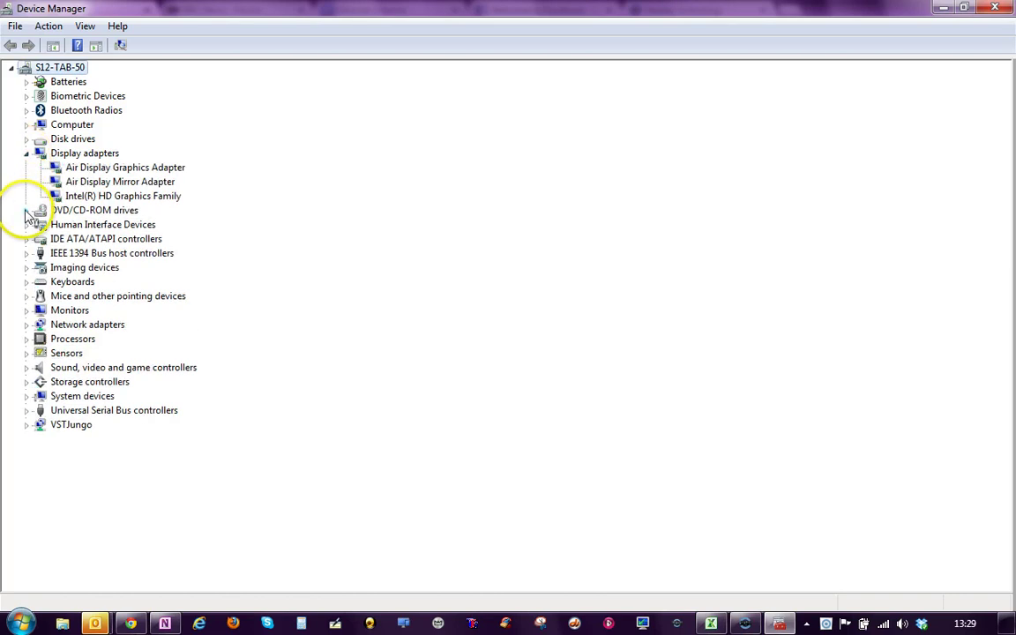
click(26, 267)
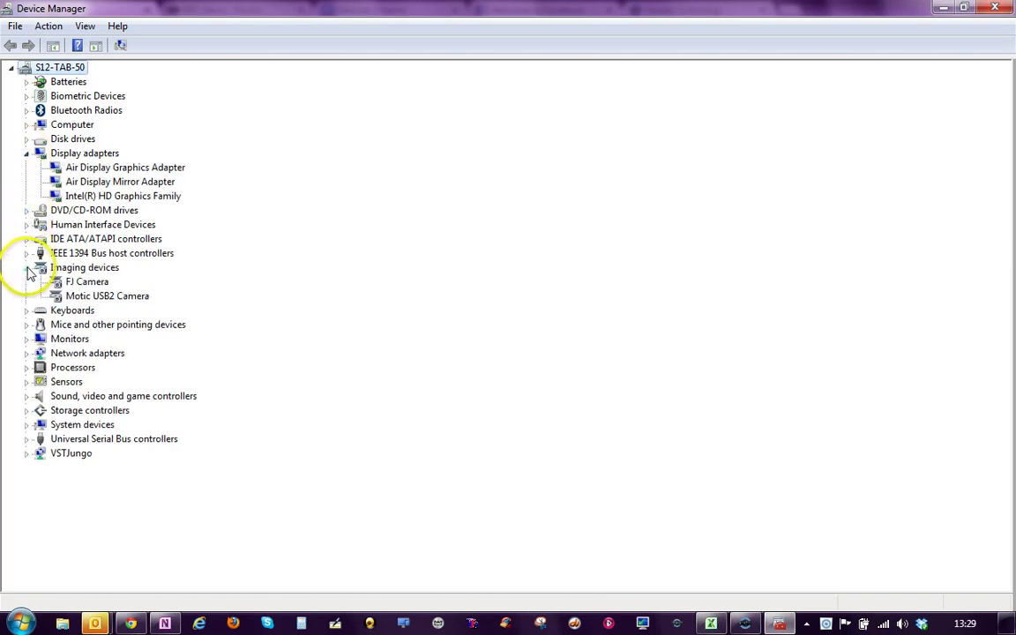
Step: Start a manual driver update for the Motic USB2 Camera and browse for a driver folder
right_click(107, 298)
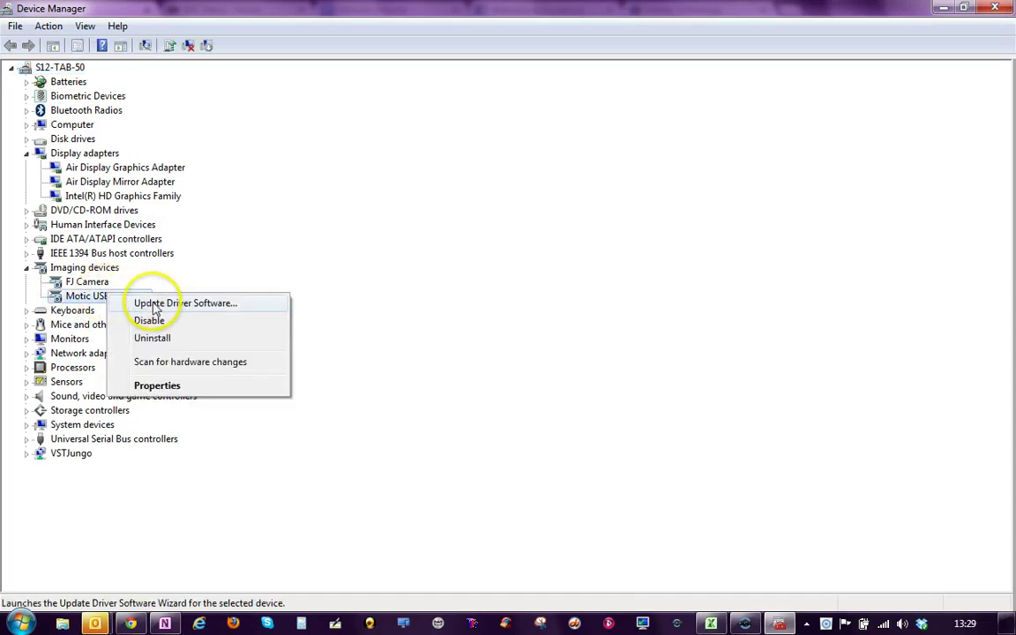
click(193, 301)
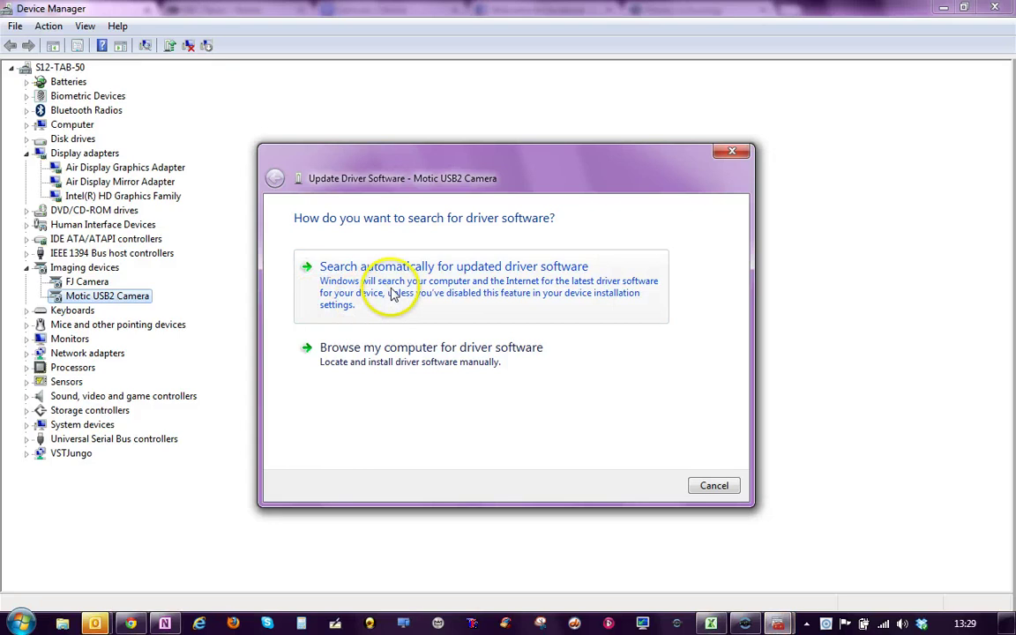
click(400, 358)
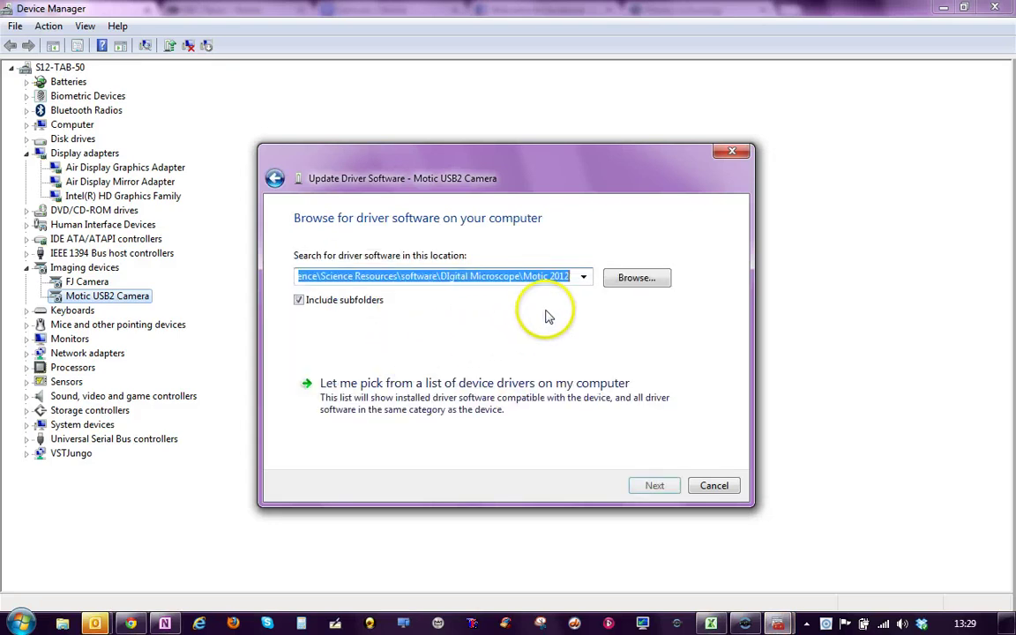
click(616, 280)
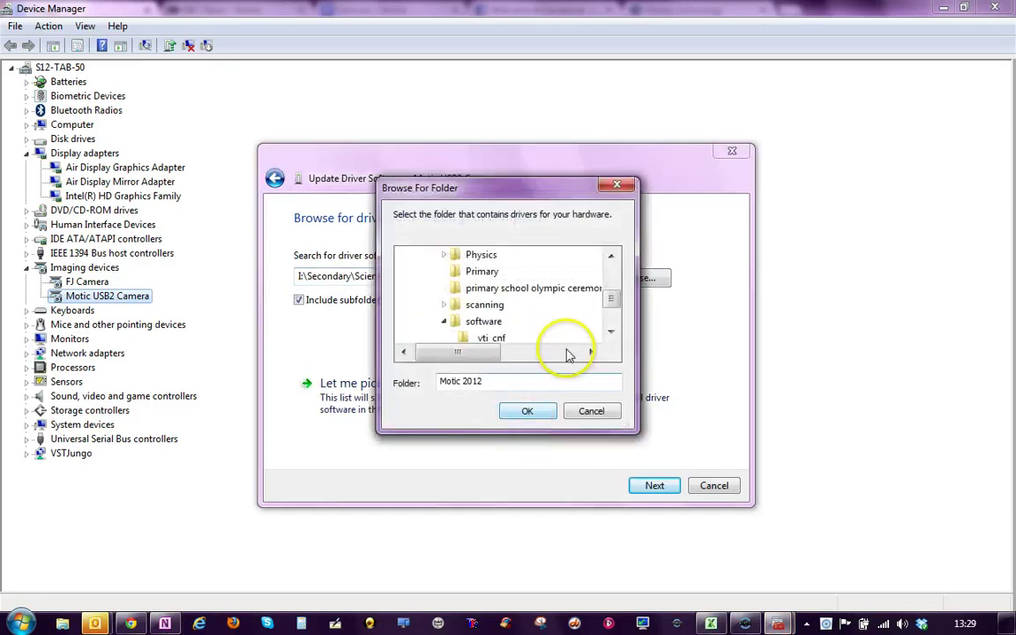
Step: Navigate the folder tree through Computer, Secondary, Science and software
drag(601, 335, 611, 271)
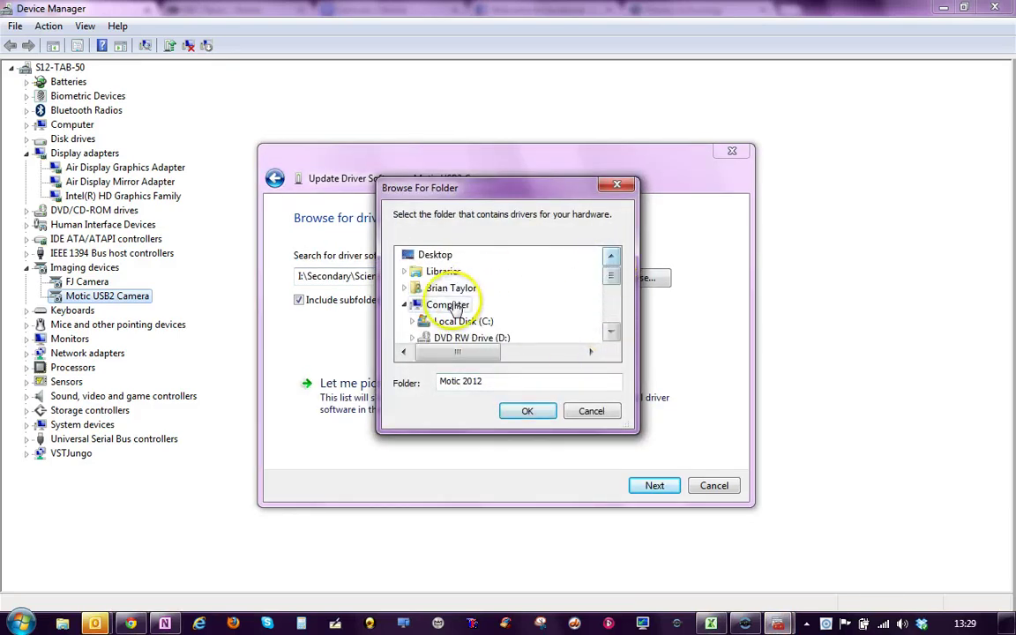
click(428, 305)
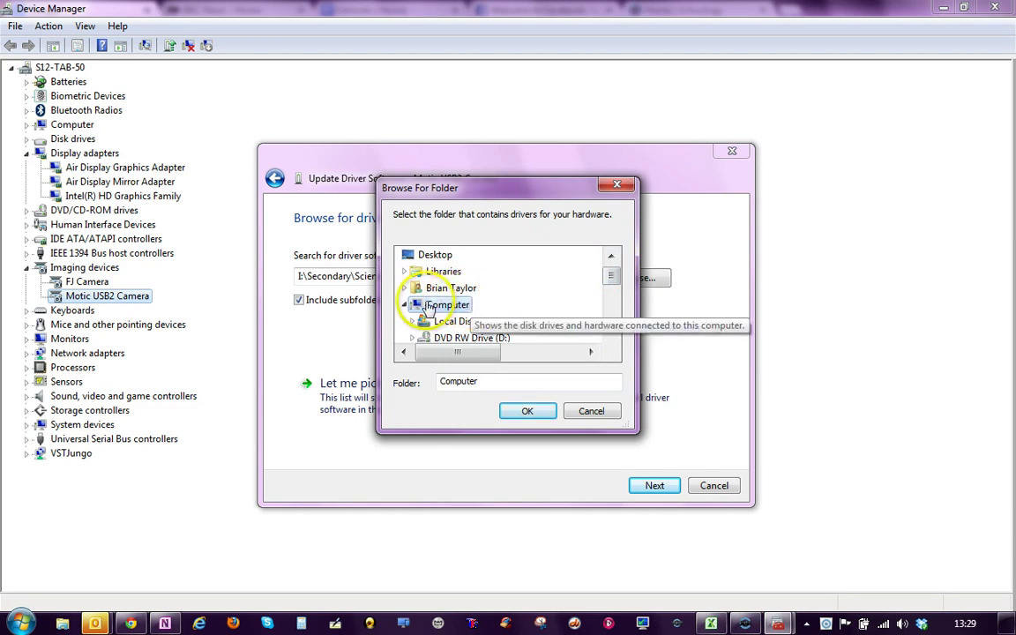
scroll(582, 309, down, 5)
scroll(511, 309, up, 1)
click(468, 289)
scroll(481, 300, down, 8)
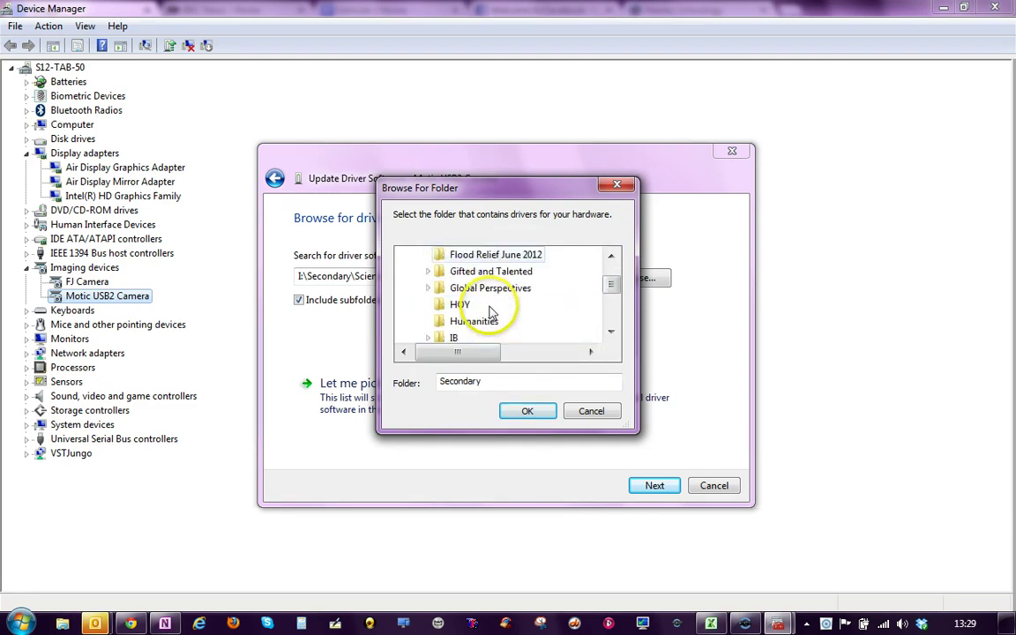
scroll(491, 313, down, 1)
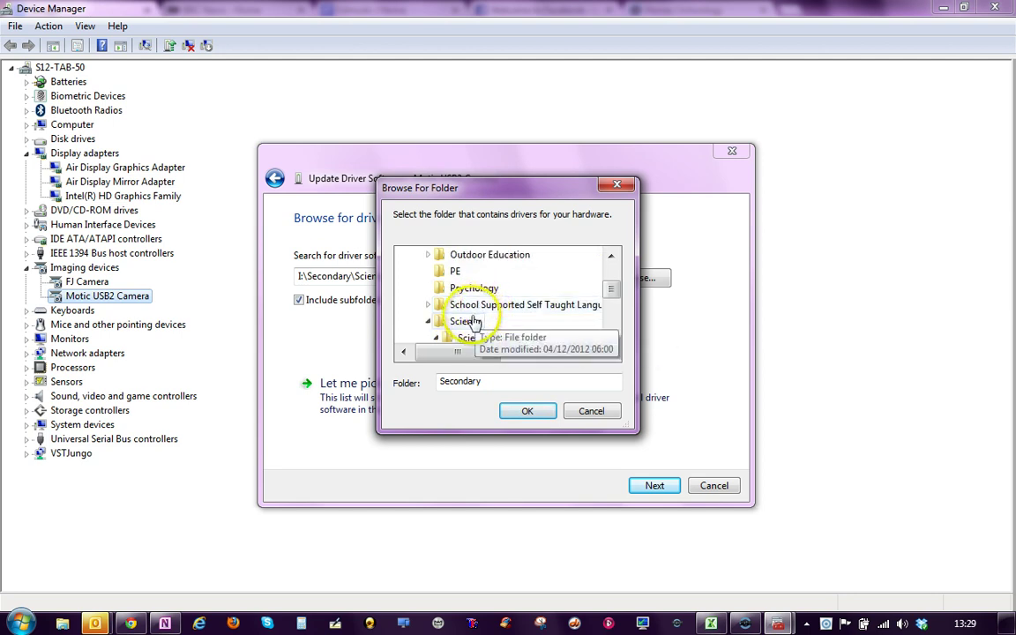
click(474, 323)
scroll(476, 324, down, 4)
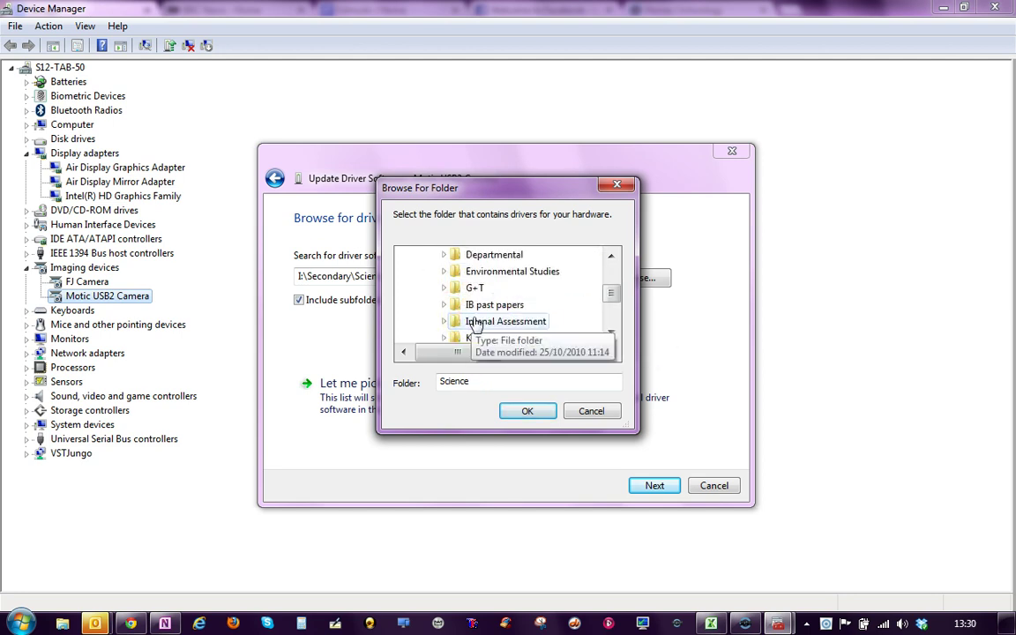
scroll(477, 324, down, 4)
scroll(476, 324, up, 4)
scroll(478, 324, down, 3)
click(484, 322)
Step: Select Digital Microscope > Motic 2012 as the driver location and confirm it
scroll(503, 324, down, 1)
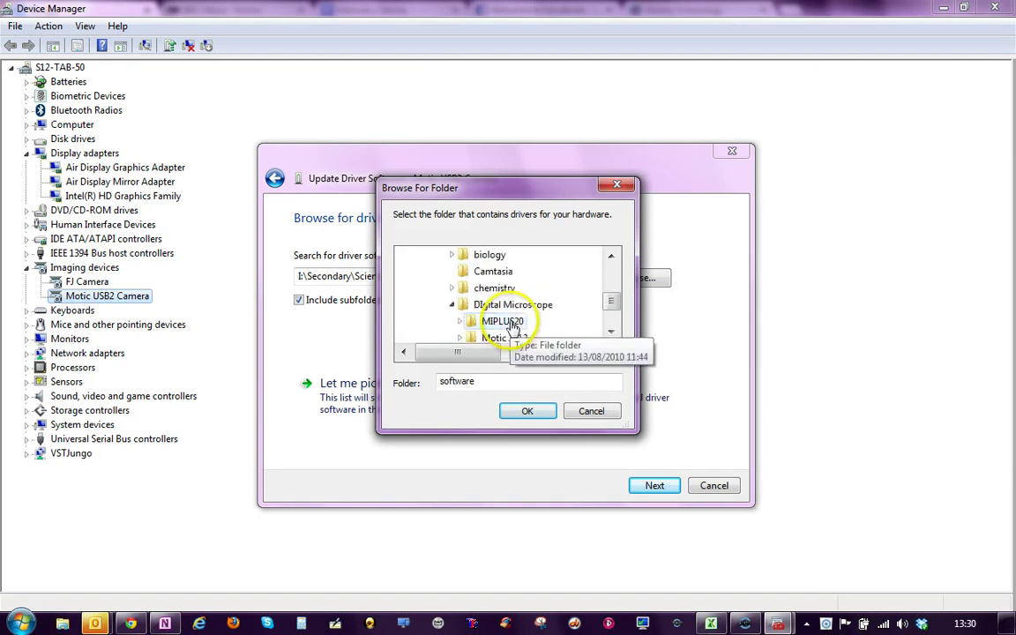
scroll(512, 326, down, 1)
scroll(510, 329, up, 1)
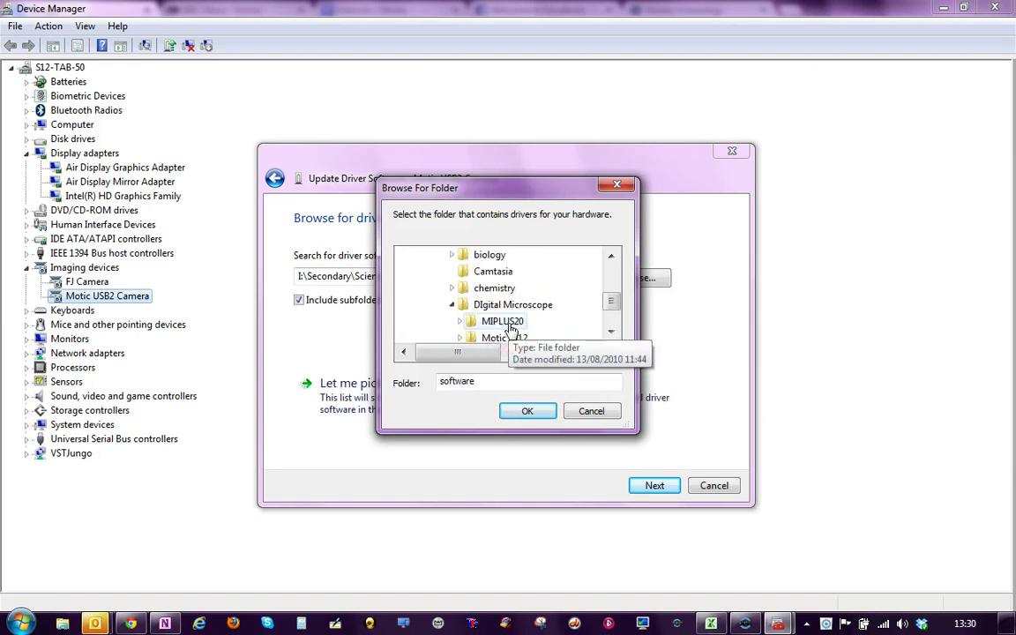
scroll(510, 328, up, 1)
scroll(510, 327, down, 1)
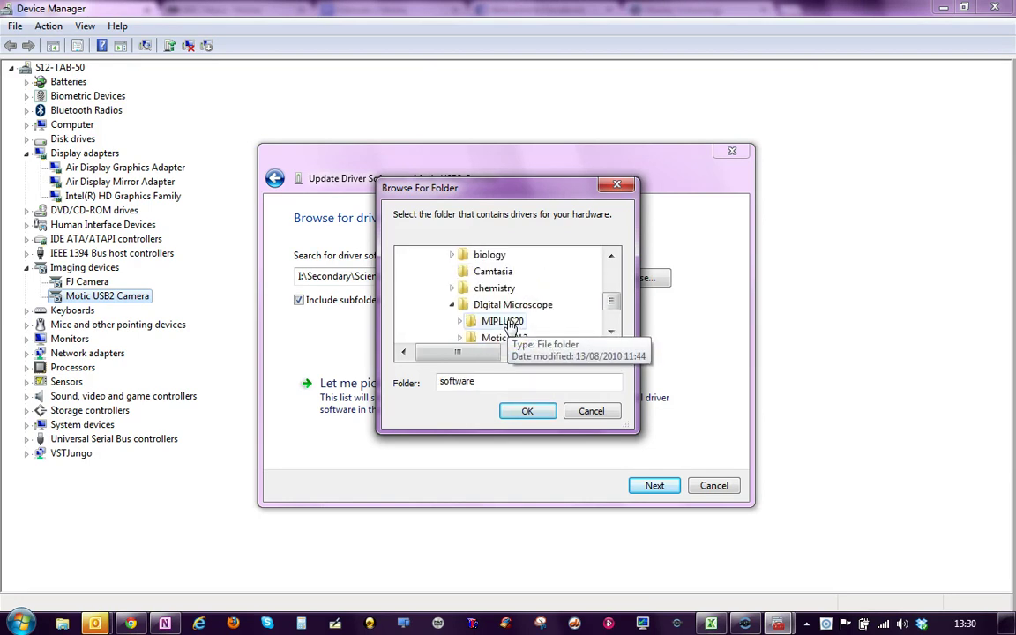
click(504, 307)
scroll(520, 321, down, 1)
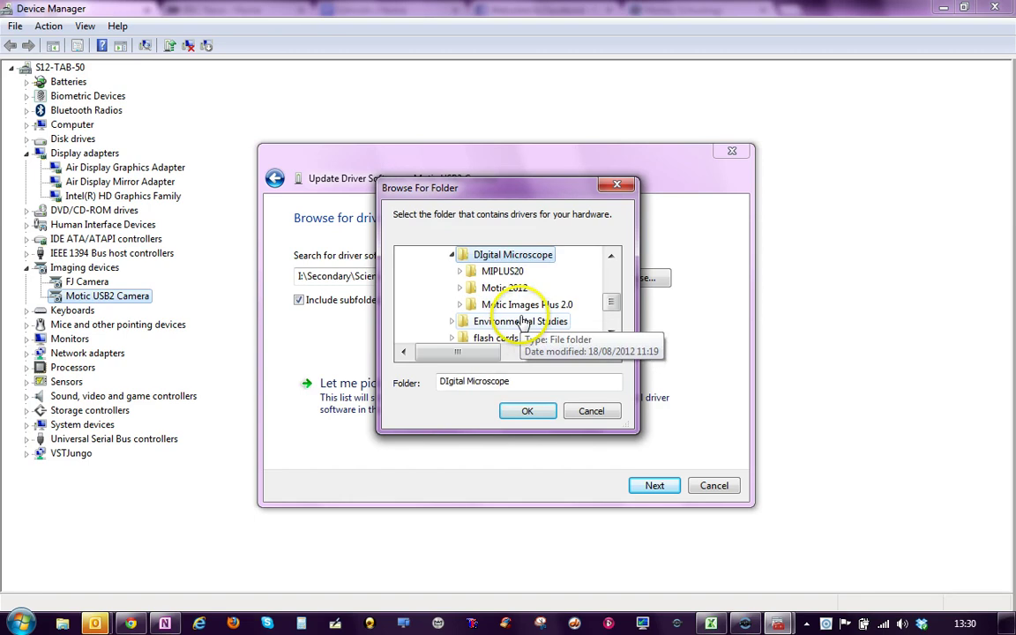
click(504, 288)
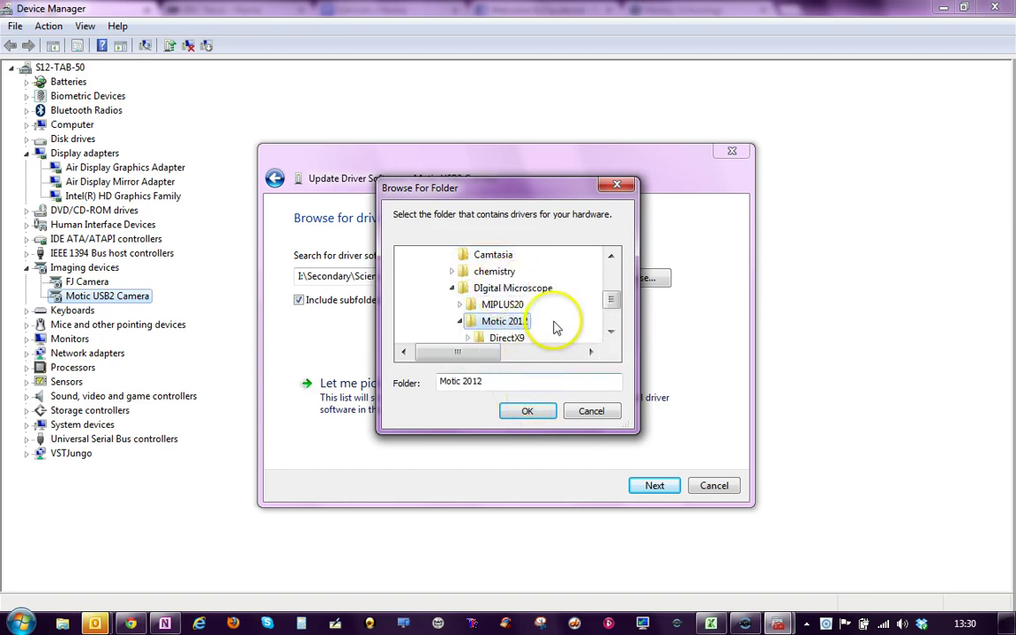
click(527, 412)
Step: Search Motic 2012 for driver software, then close the update dialog and Device Manager
click(653, 486)
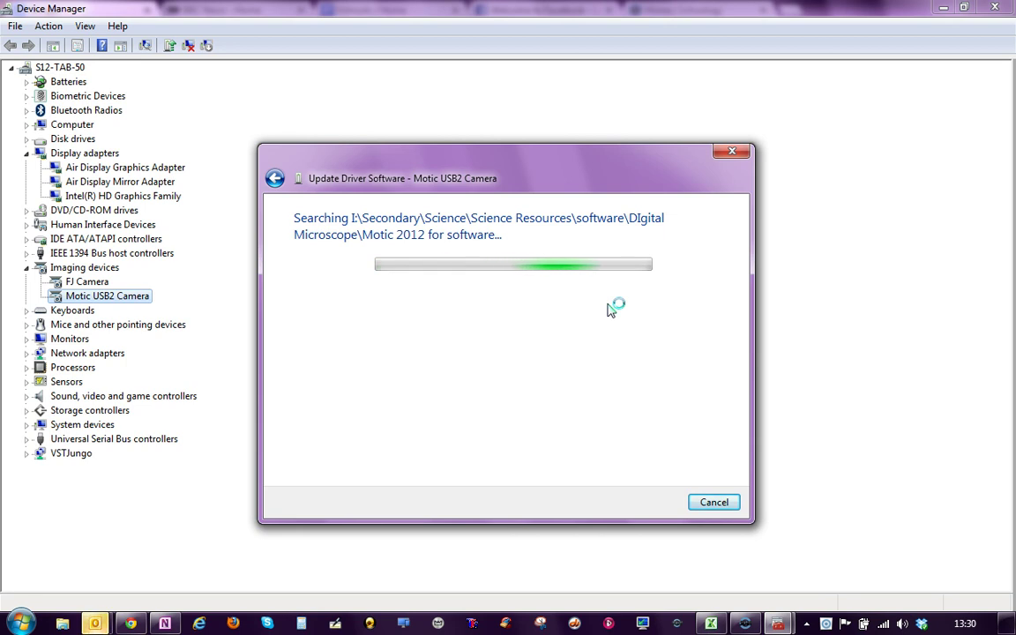
click(718, 504)
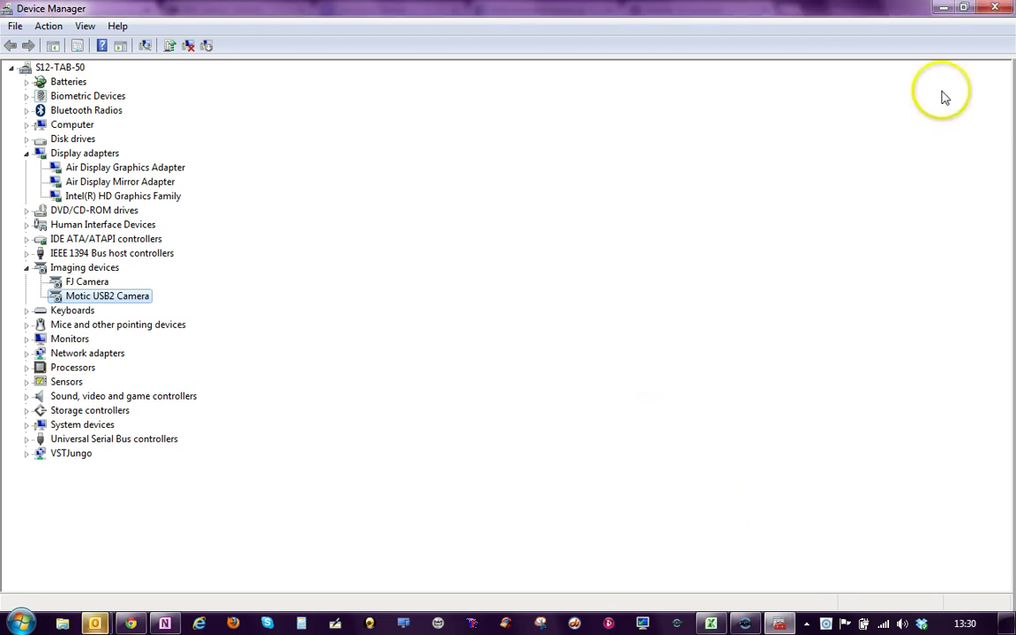
click(994, 7)
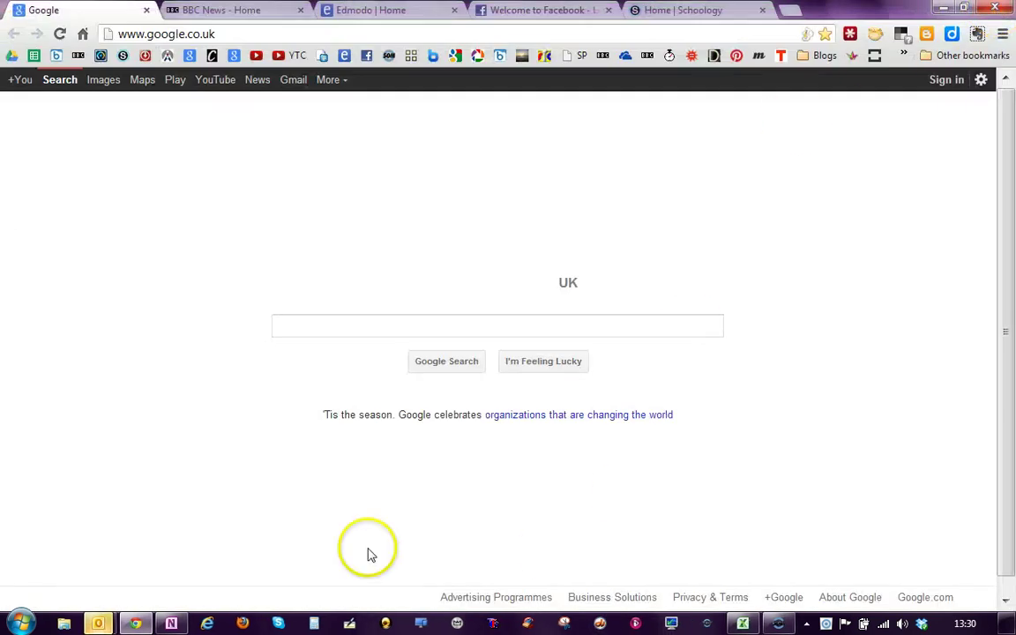
Step: Launch Motic Images Plus 2.0 and open the Capture Live Imaging Module with its video device list
click(20, 623)
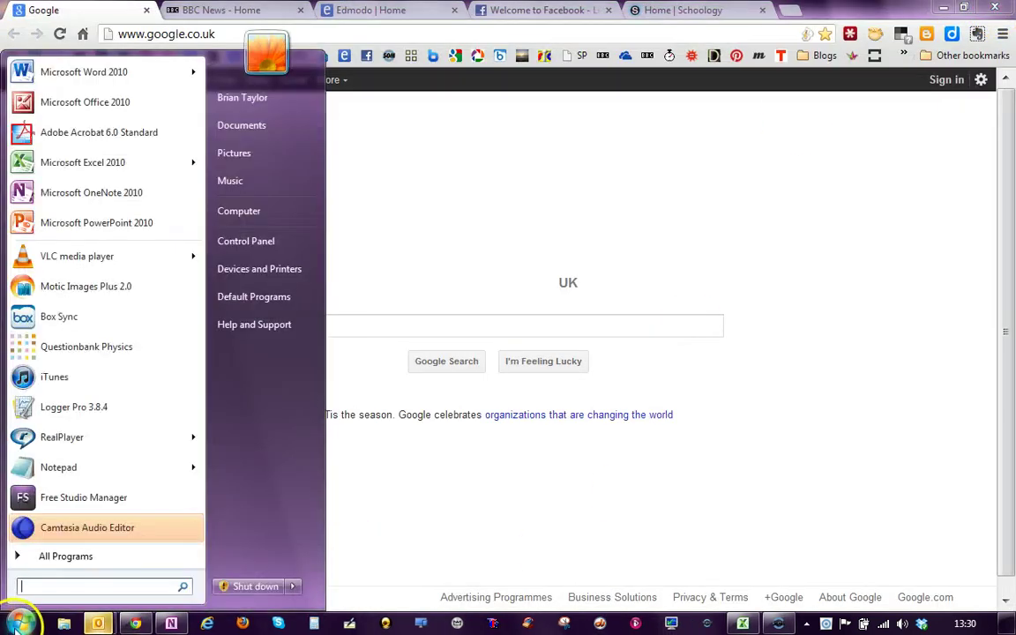
click(75, 288)
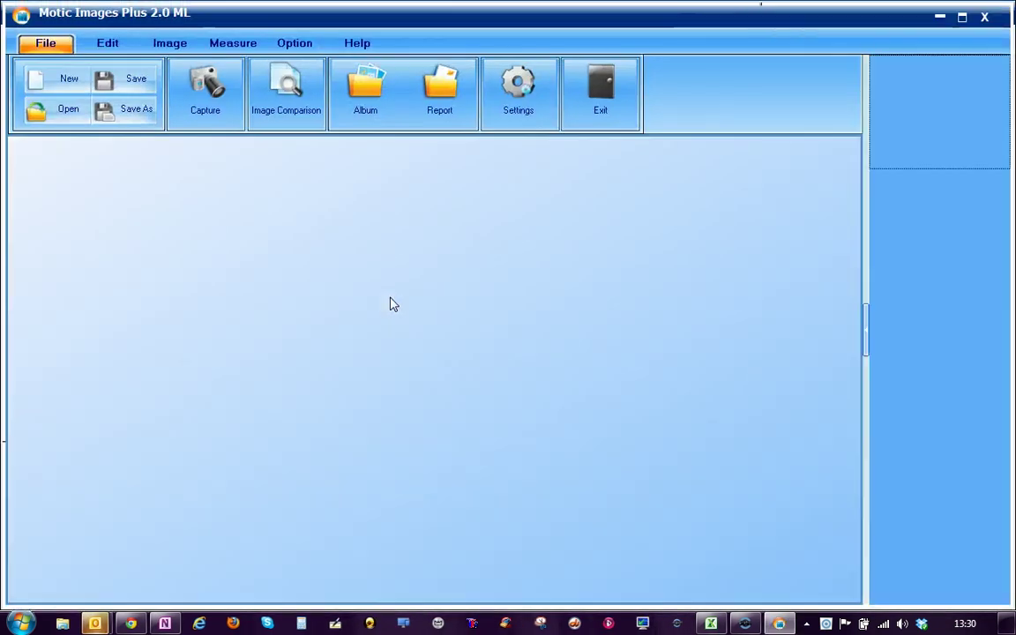
click(243, 88)
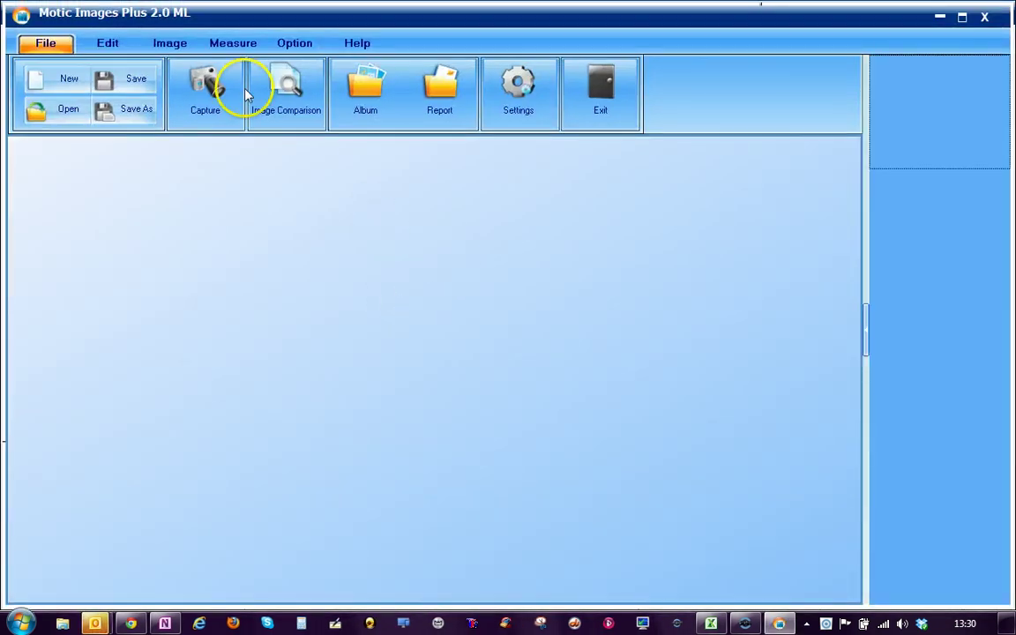
click(182, 83)
Step: Select the Motic 1.3 MP camera to start the live toothpick view
click(119, 60)
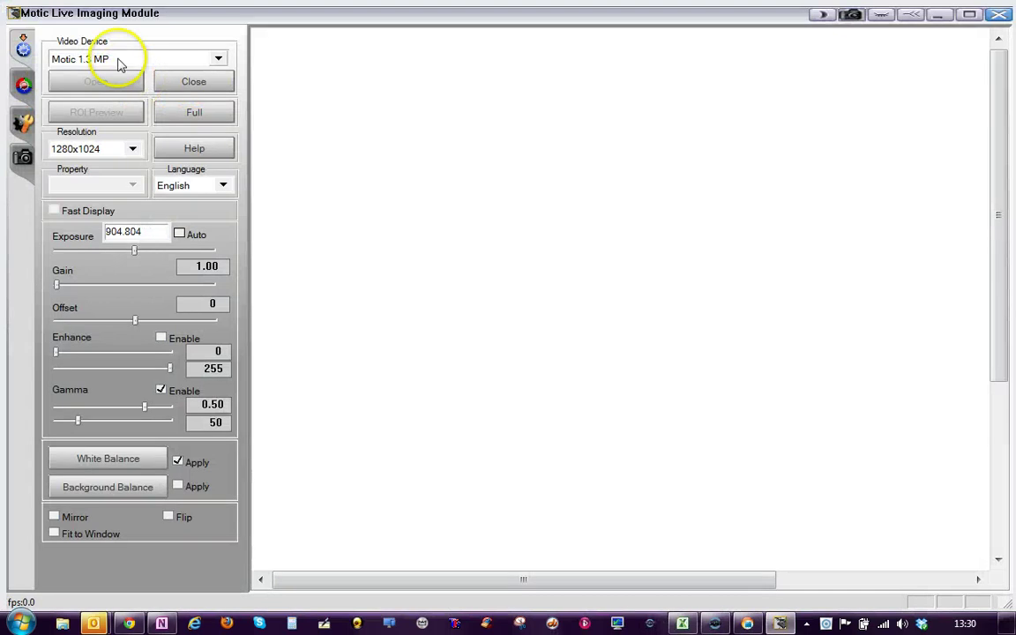
click(104, 72)
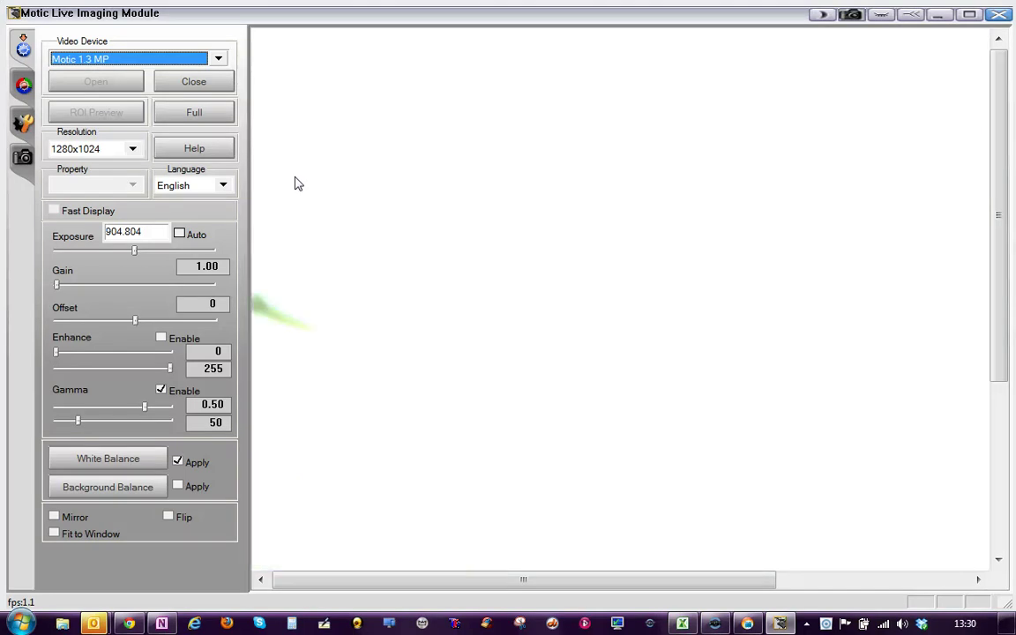
click(360, 459)
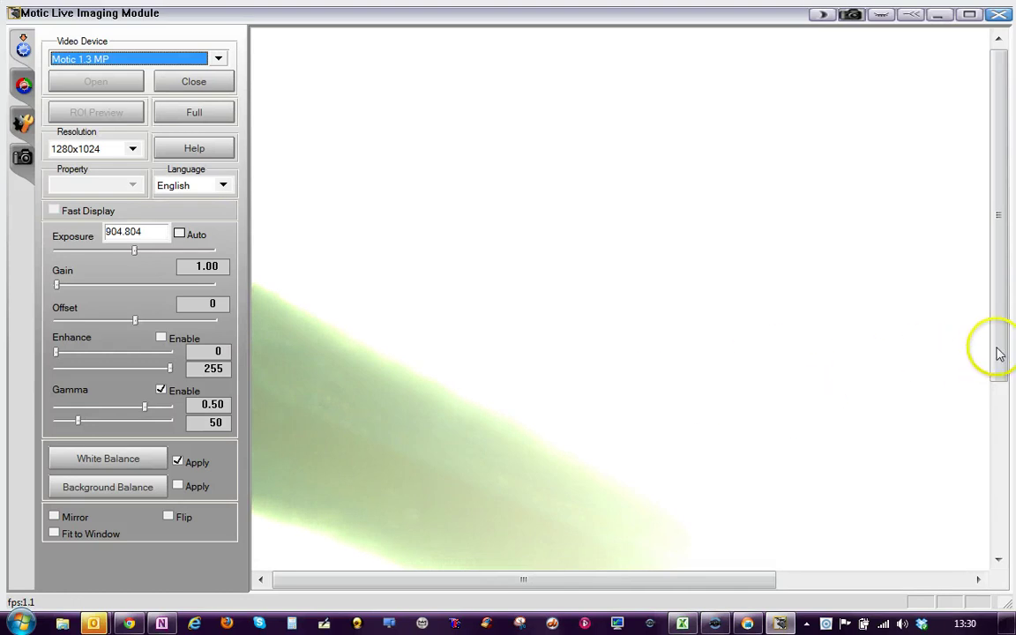
Step: Scroll the preview, then bring the Screencast-O-Matic recordings window to the front
drag(999, 354, 997, 516)
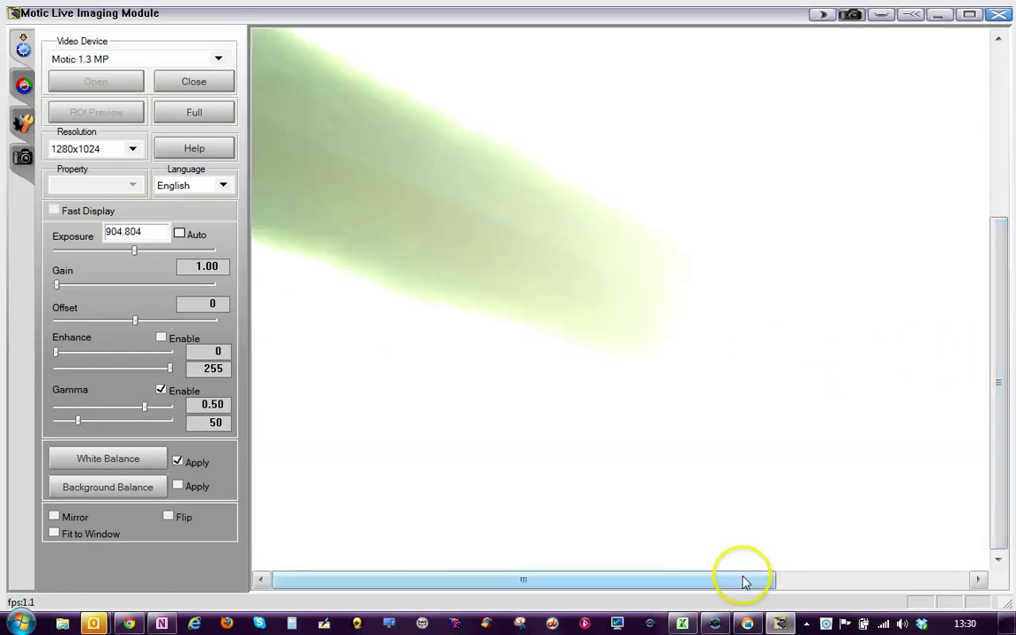
click(465, 232)
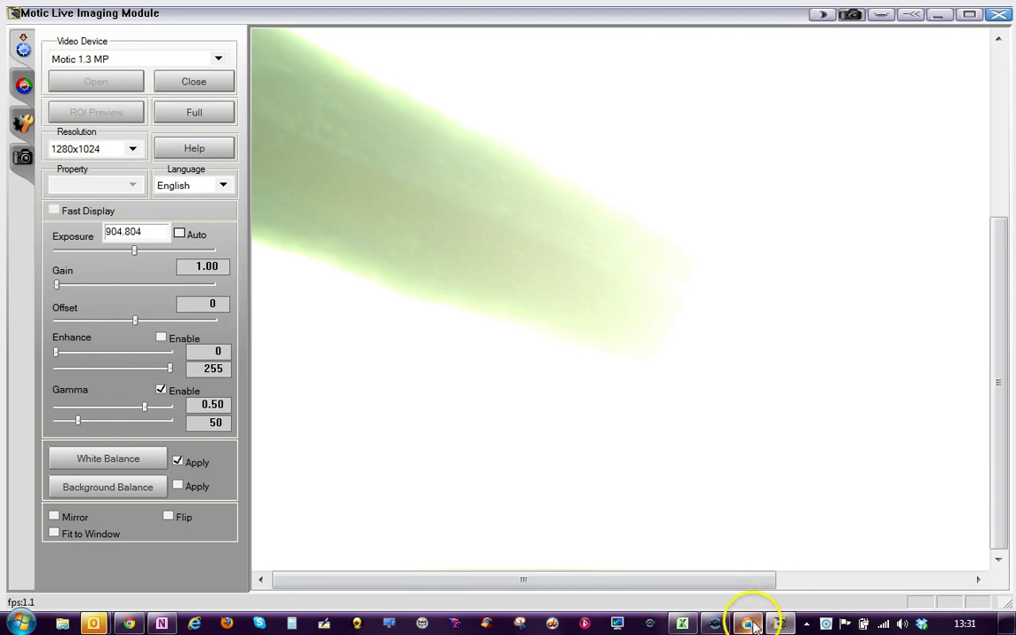
click(779, 623)
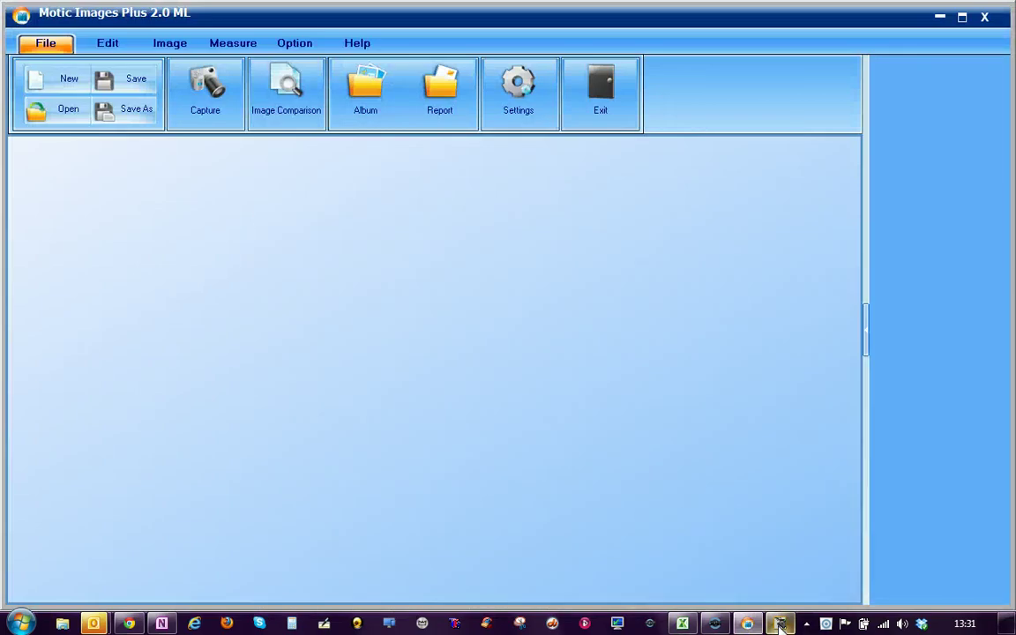
click(715, 620)
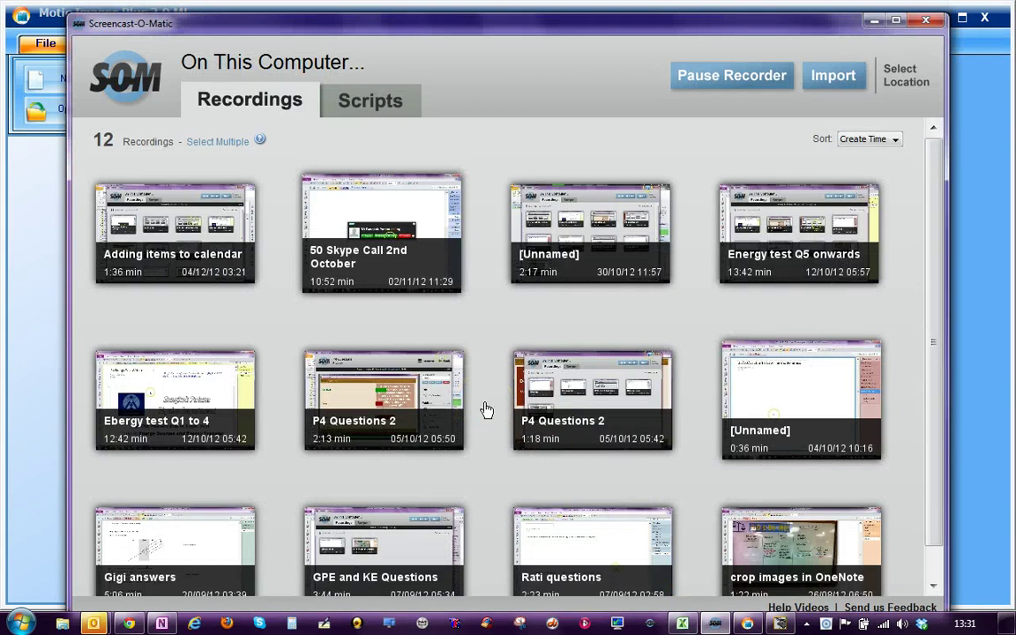